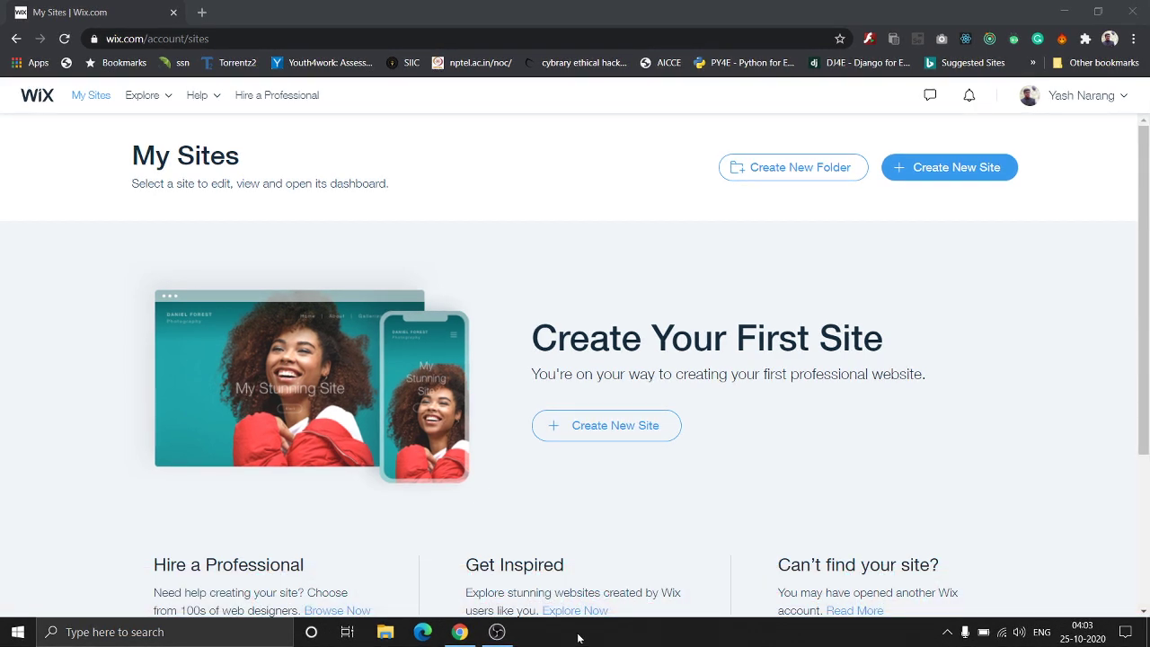
Start a new site in the Portfolio & CV category and set its site type to Photographer
left_click(629, 424)
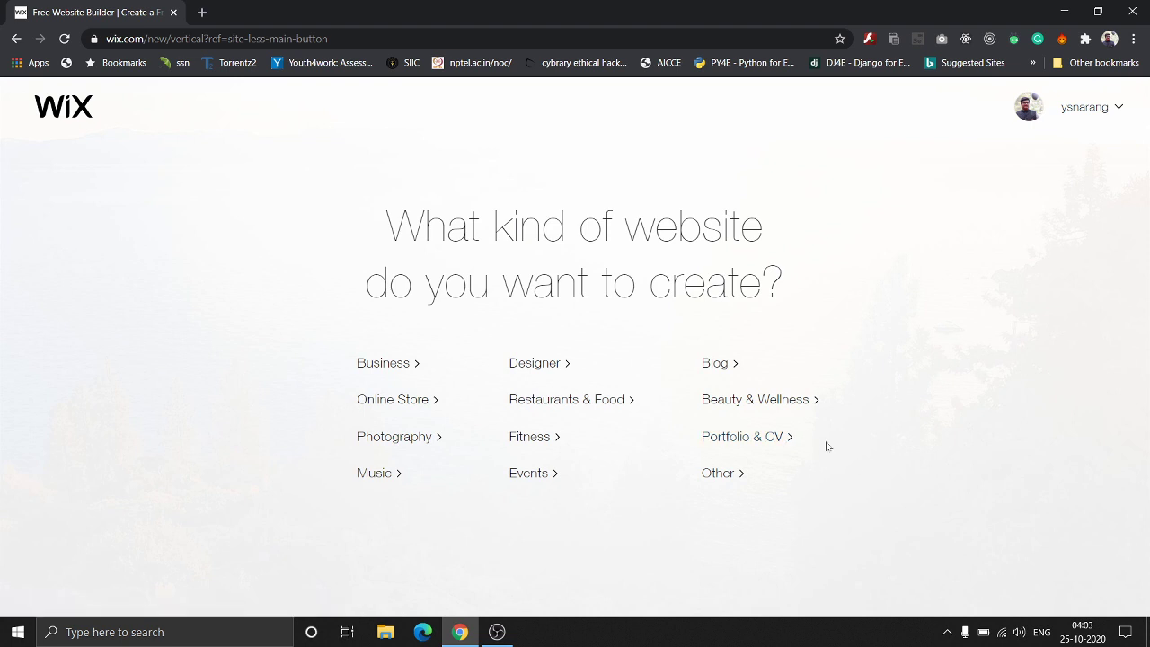
left_click(771, 437)
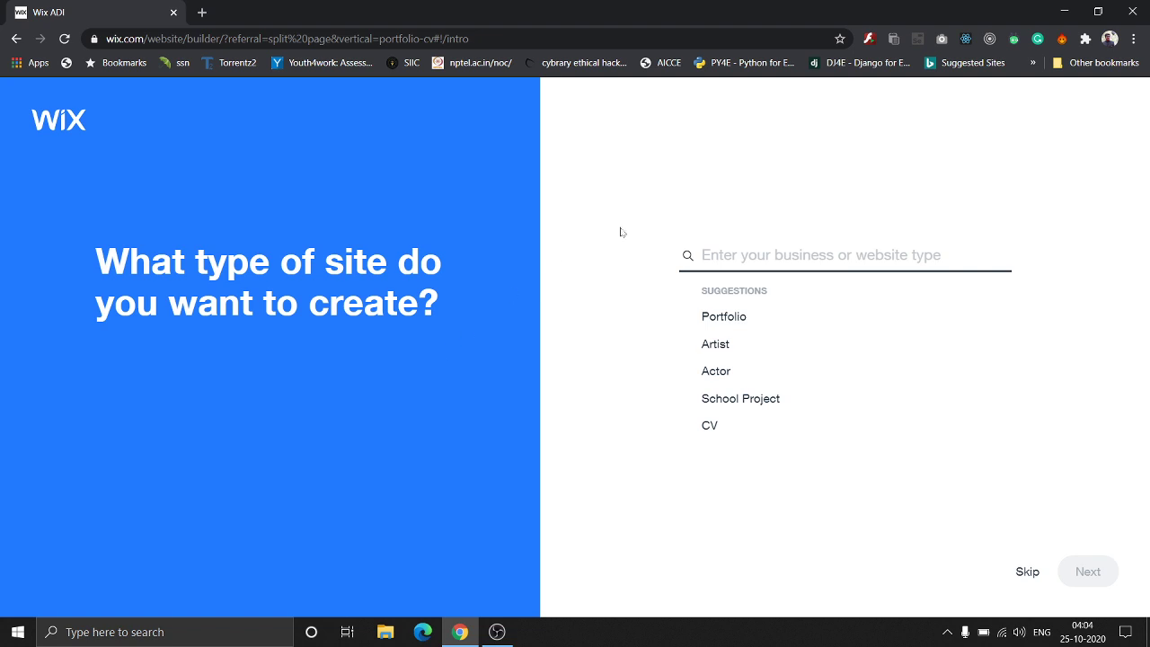
type("p")
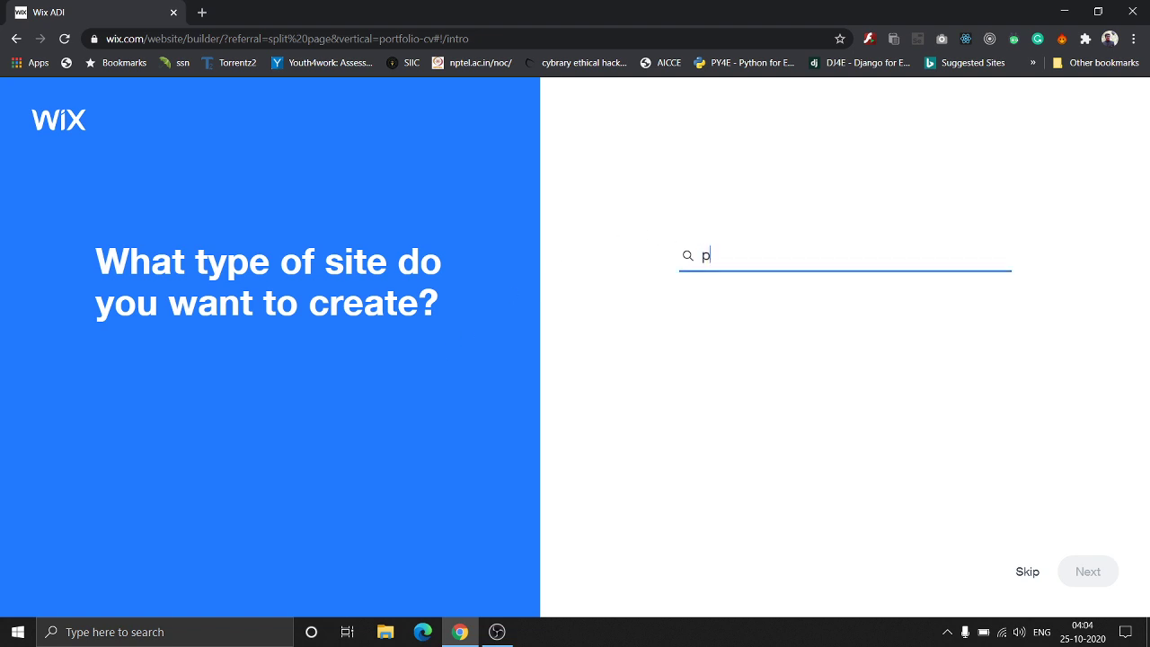
type("hoto")
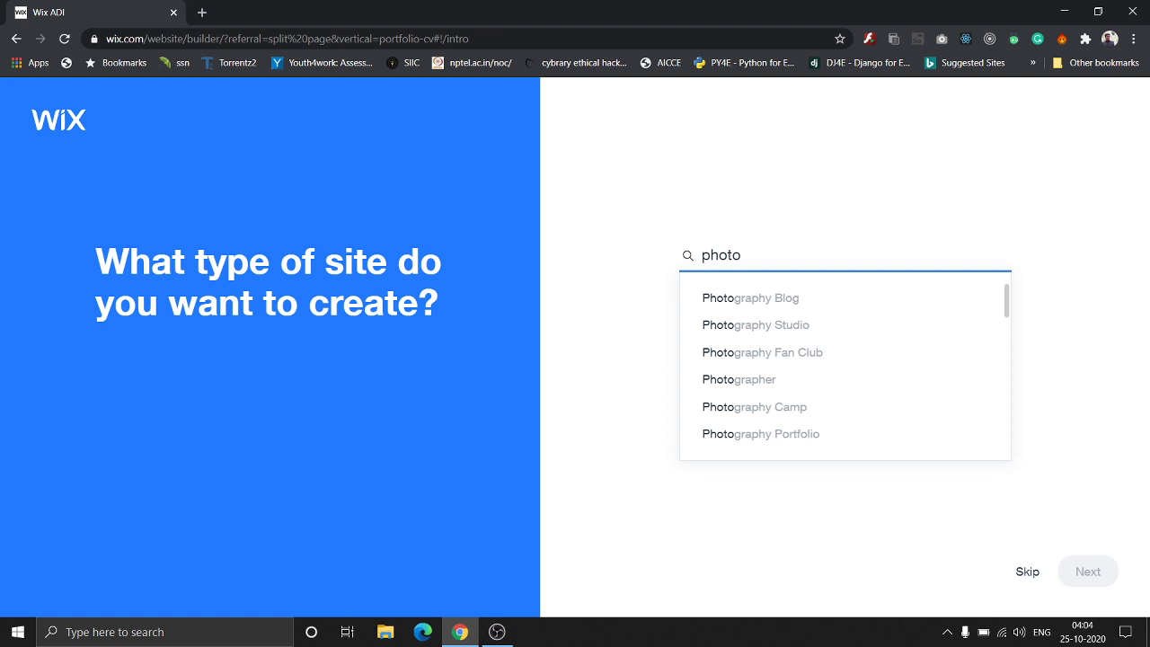
type("per")
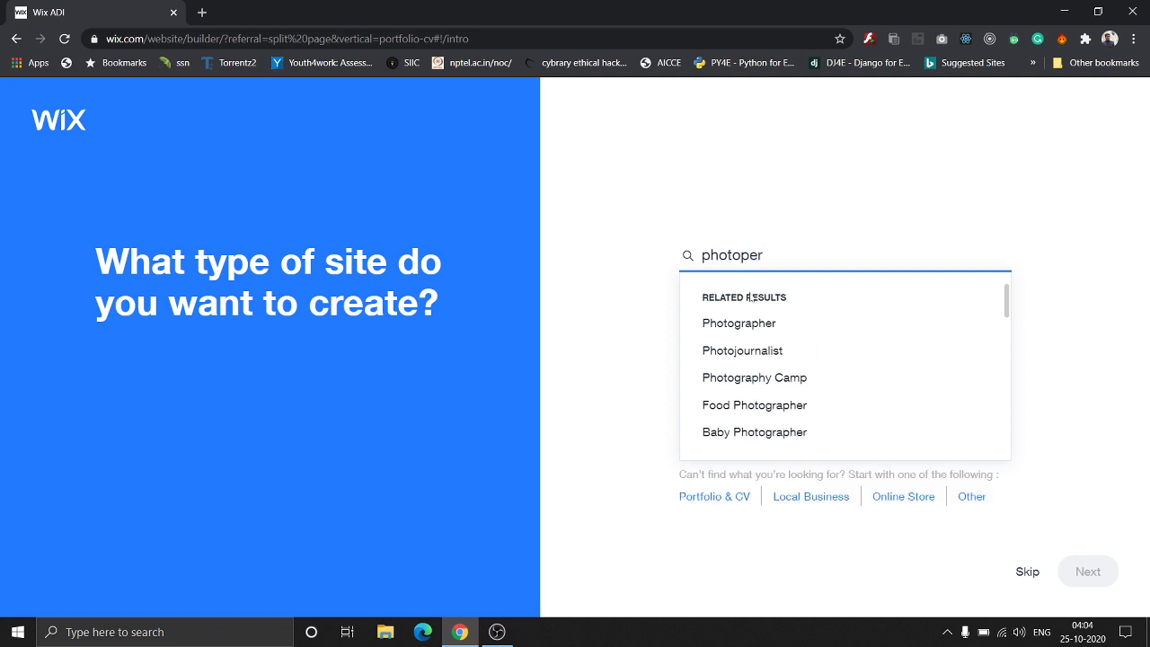
left_click(774, 329)
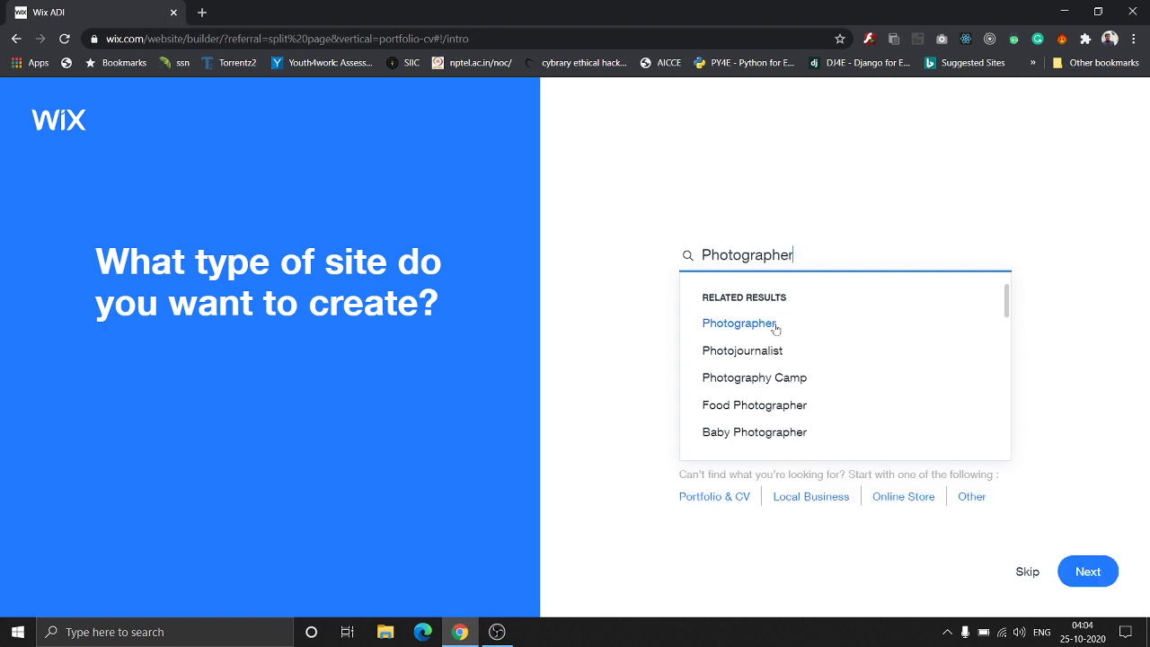
left_click(1088, 569)
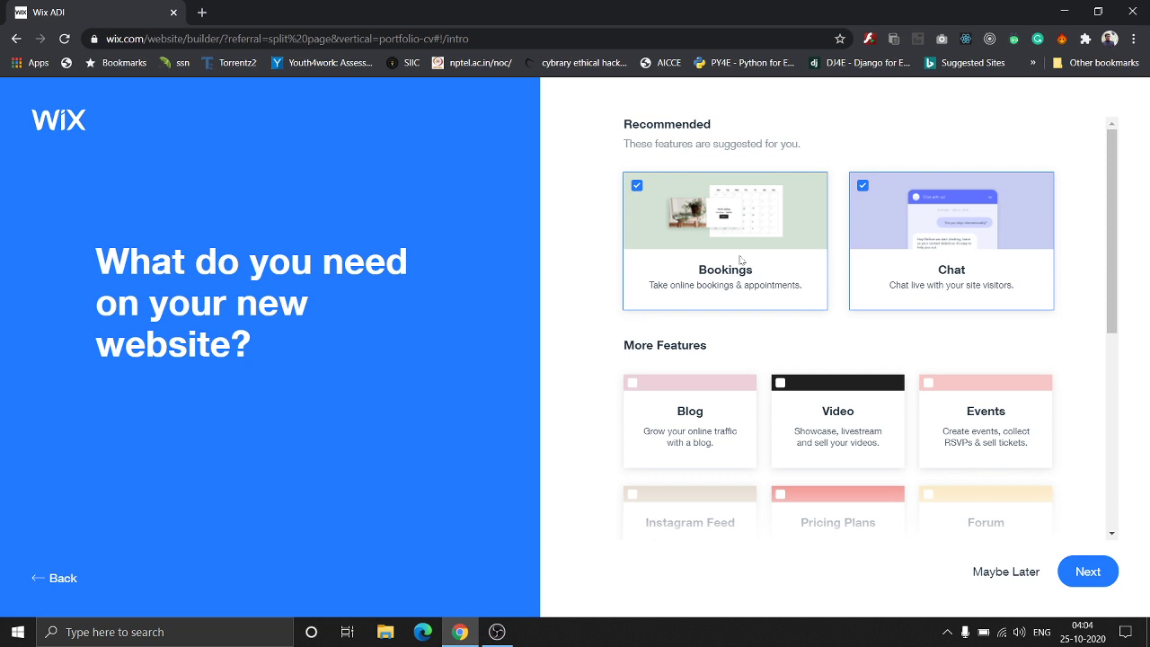
Look through the optional site features and continue with only the recommended Bookings and Chat selected
scroll(909, 334, "down", 1)
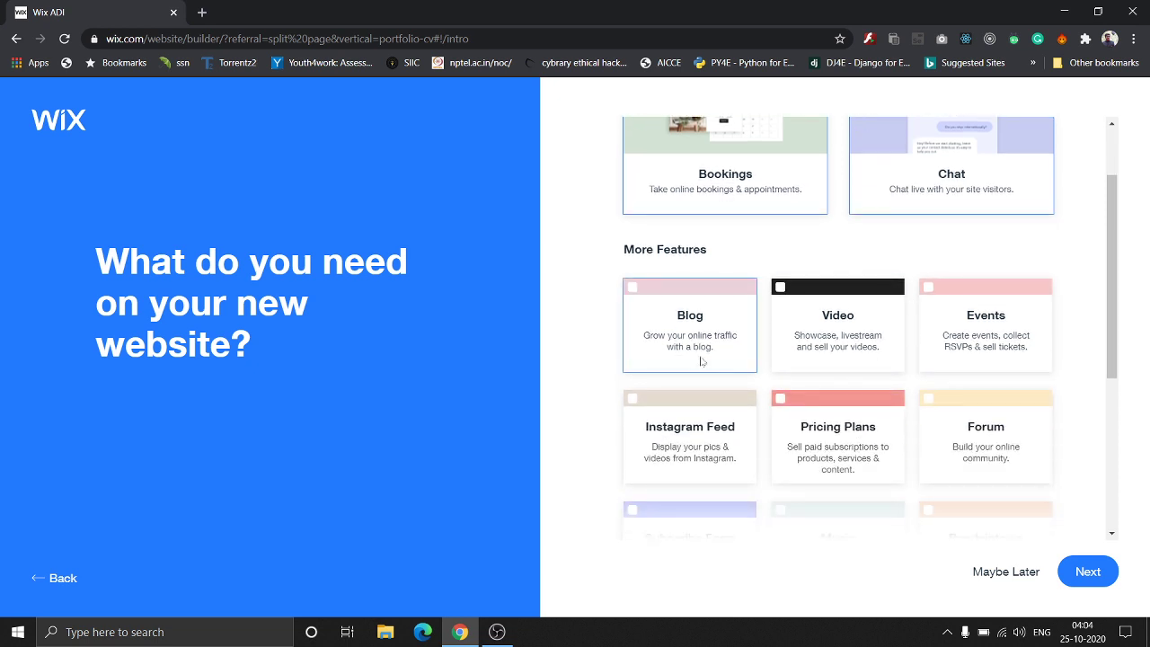
scroll(701, 361, "down", 1)
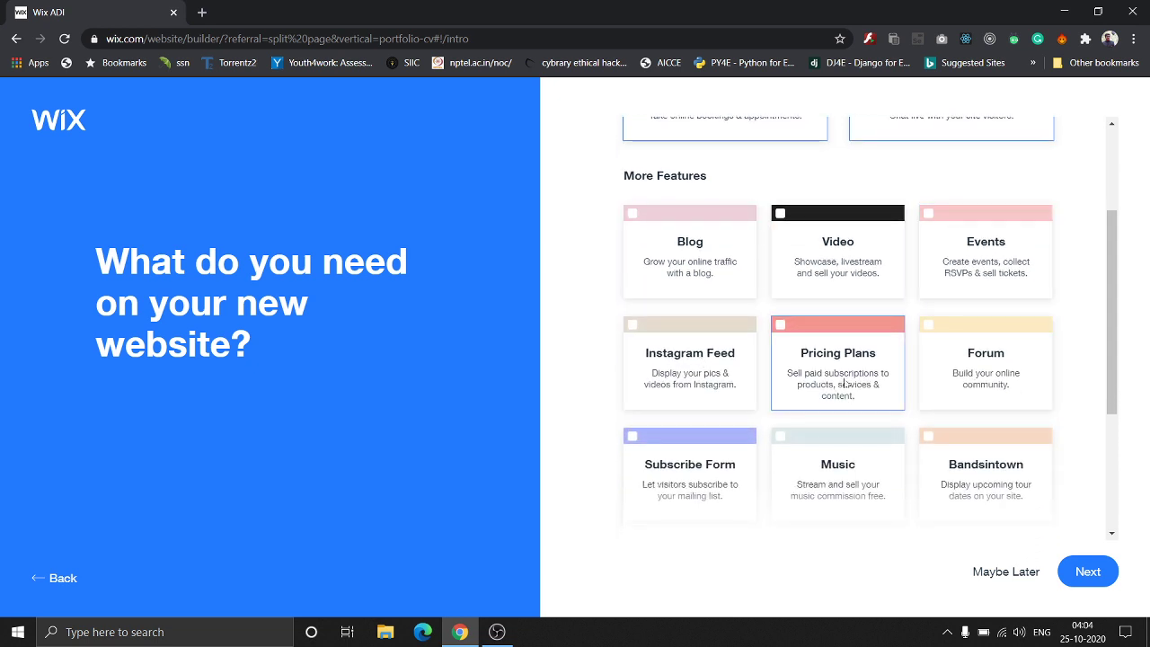
scroll(840, 385, "down", 3)
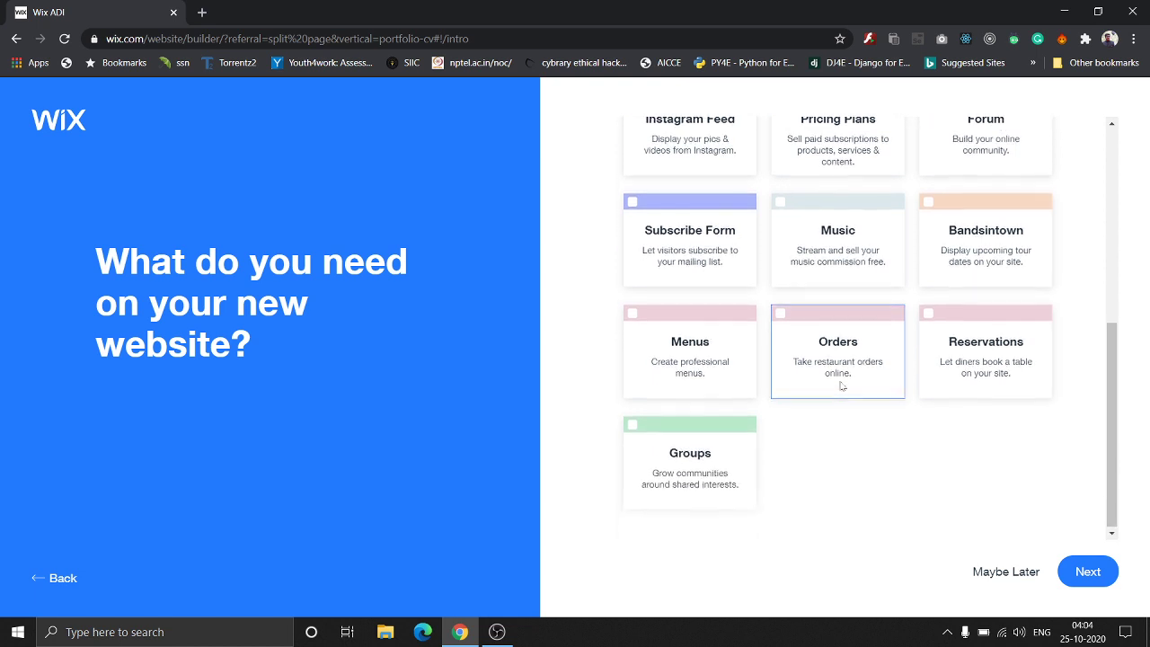
scroll(839, 384, "up", 5)
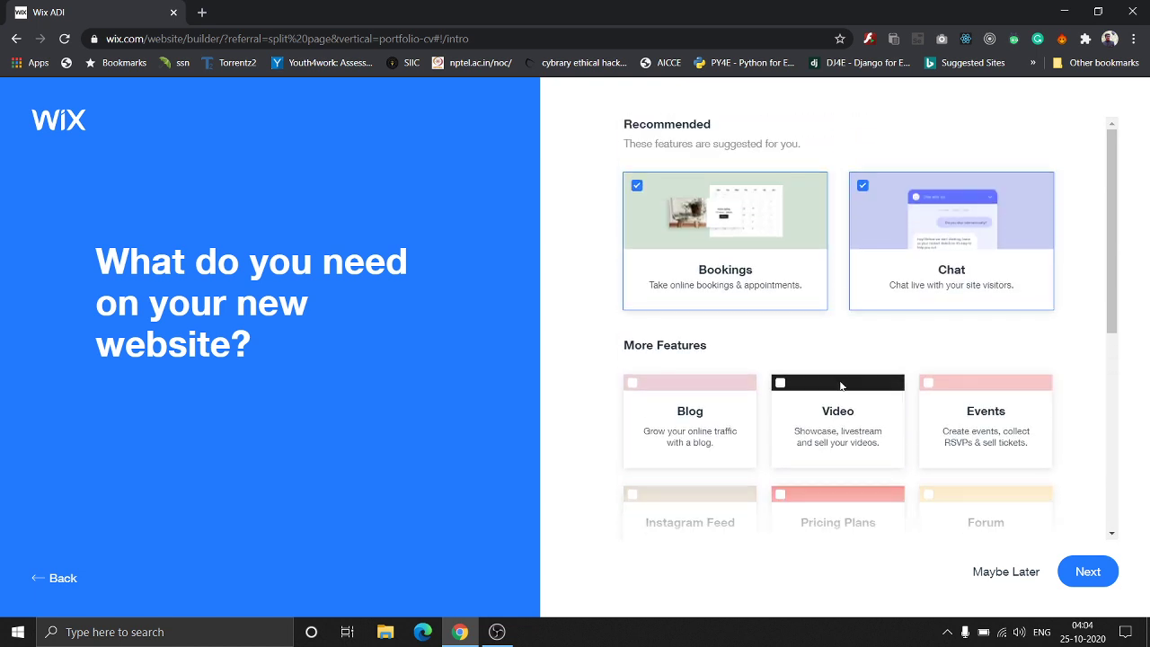
left_click(1105, 585)
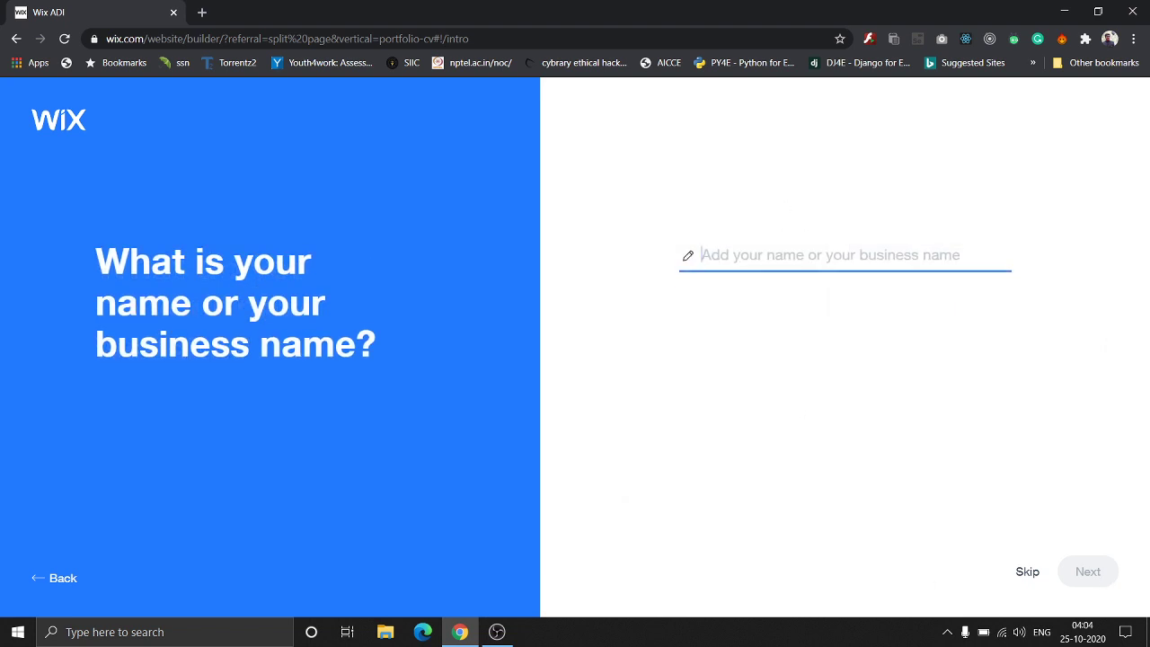
Enter the owner's name for the site and proceed past the content import and info review without adding anything else
type("John Doe")
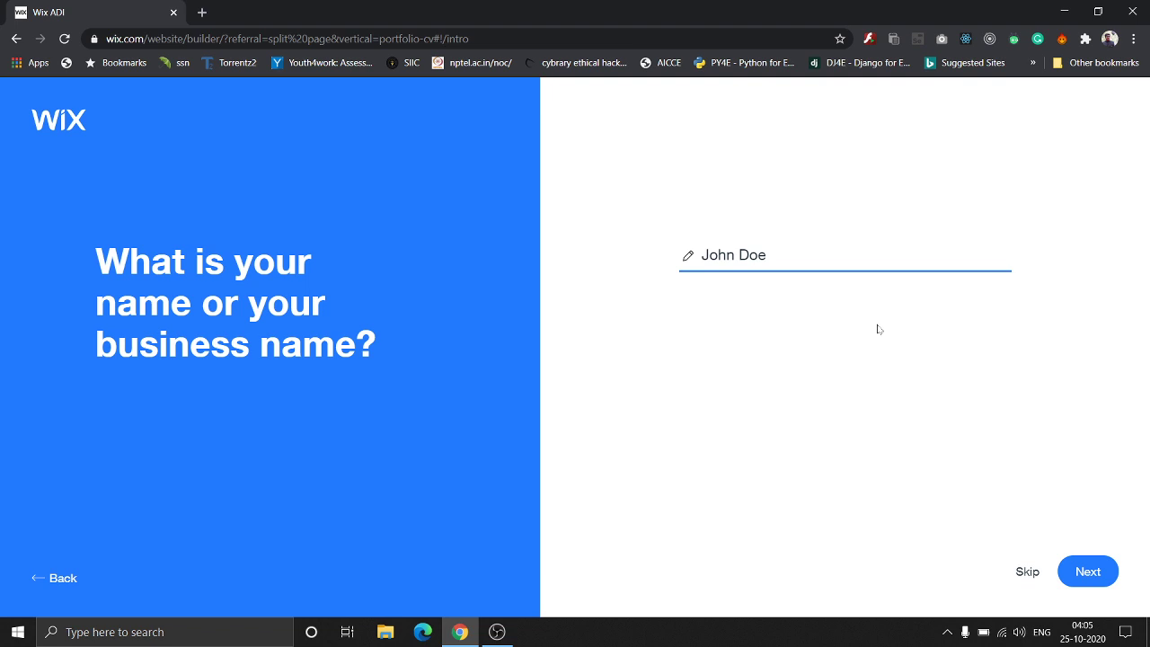
left_click(1086, 572)
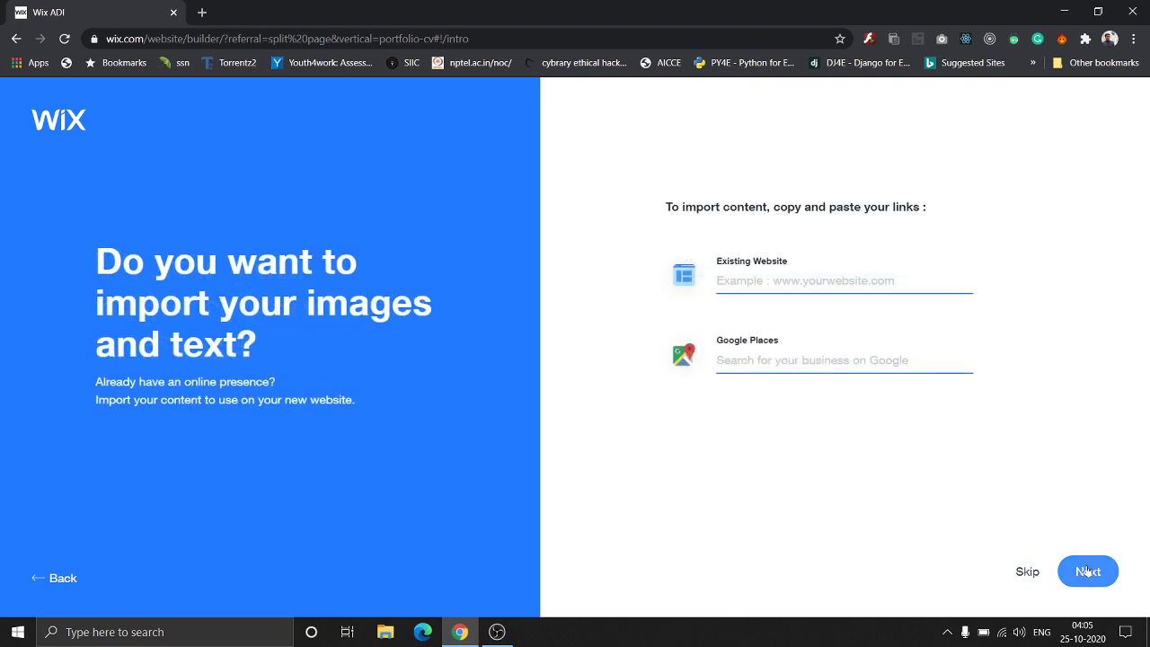
left_click(1084, 573)
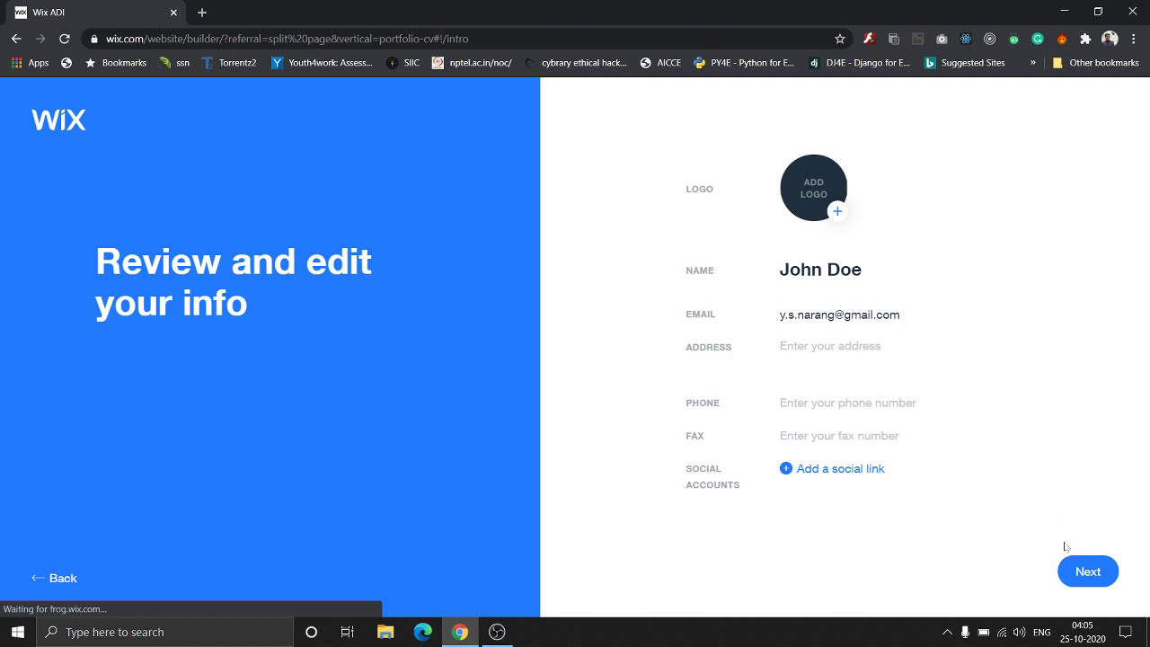
left_click(1073, 575)
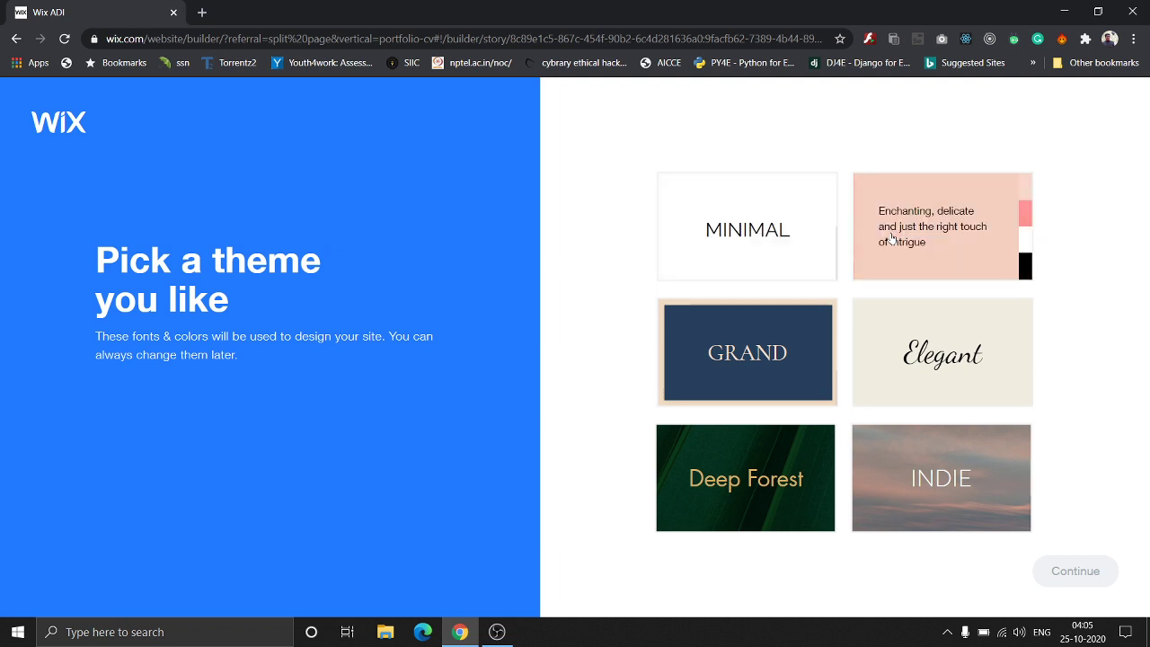
Pick the Grand theme and use the homepage design with the coastal cliff welcome banner
left_click(736, 383)
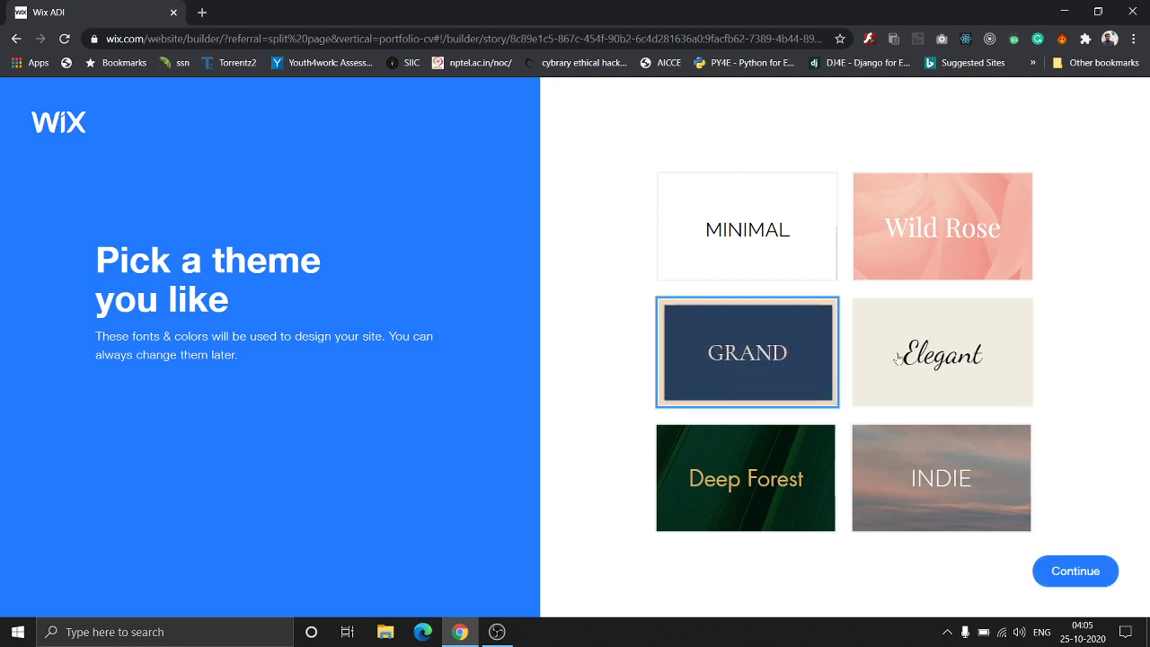
left_click(1068, 579)
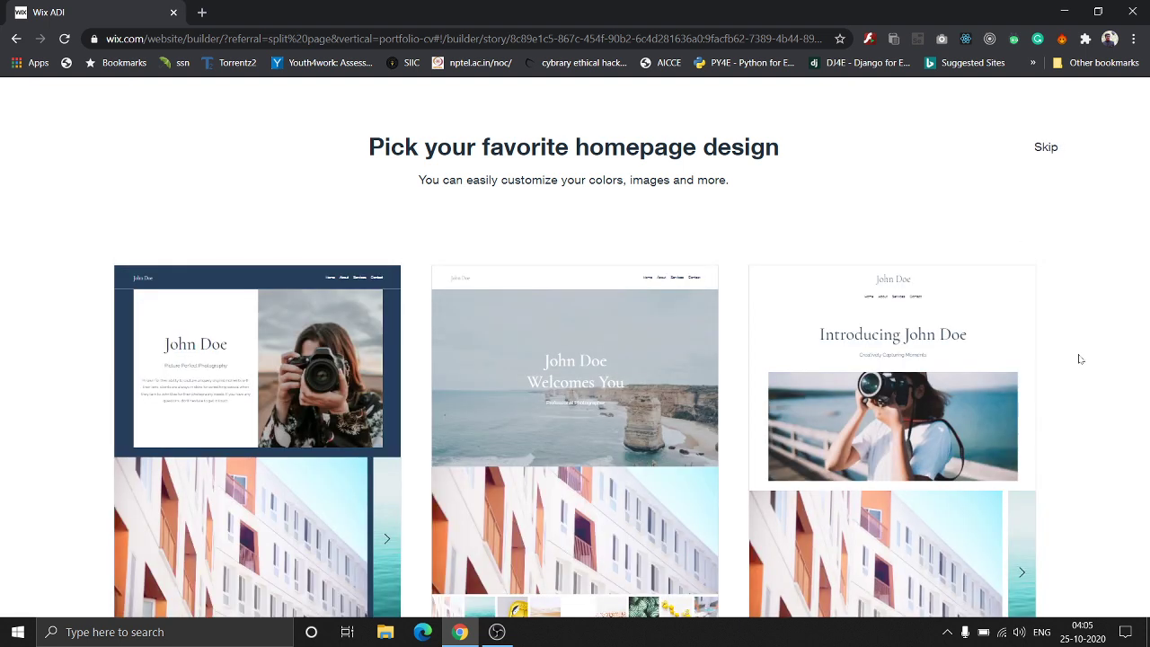
mouse_move(310, 426)
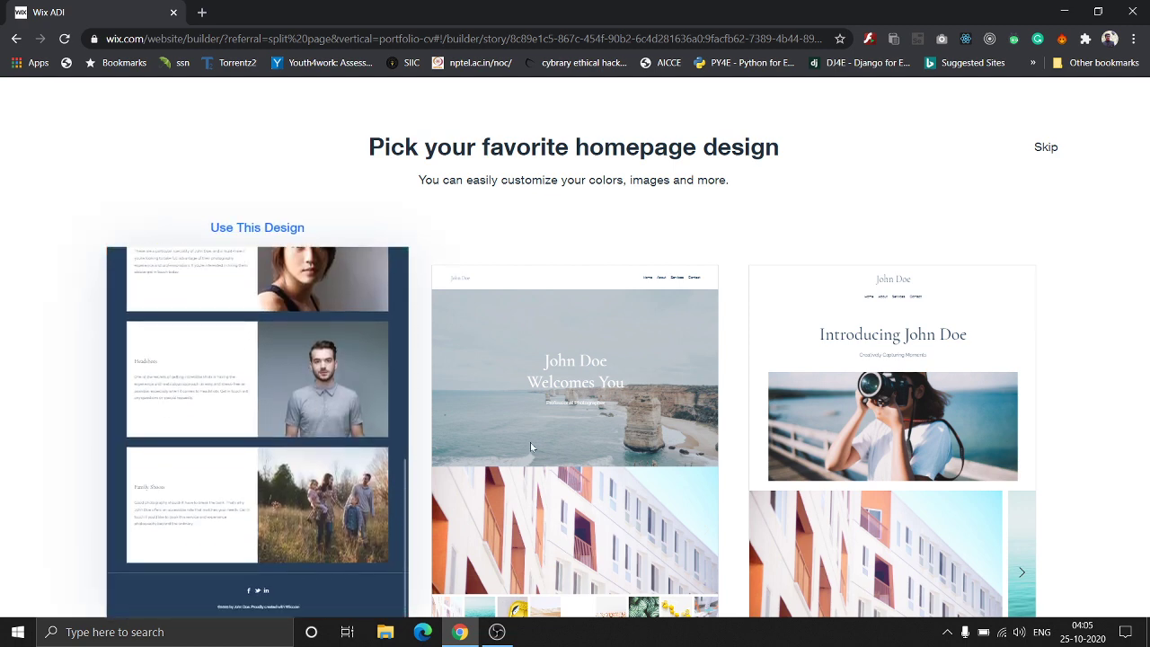
mouse_move(530, 446)
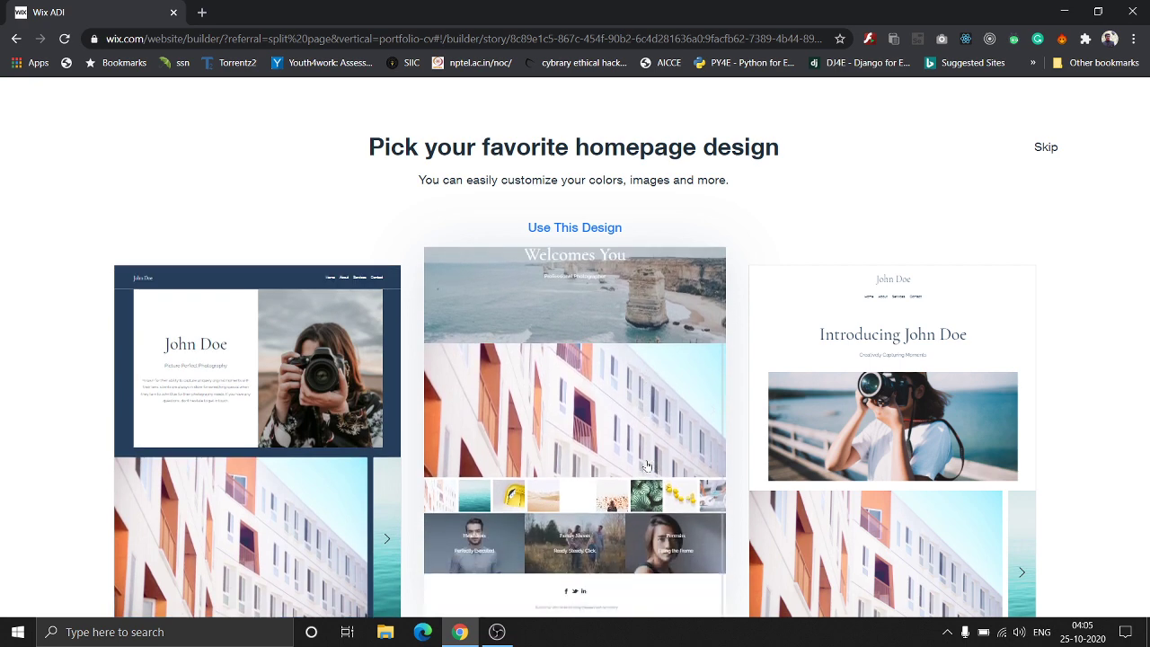
mouse_move(745, 475)
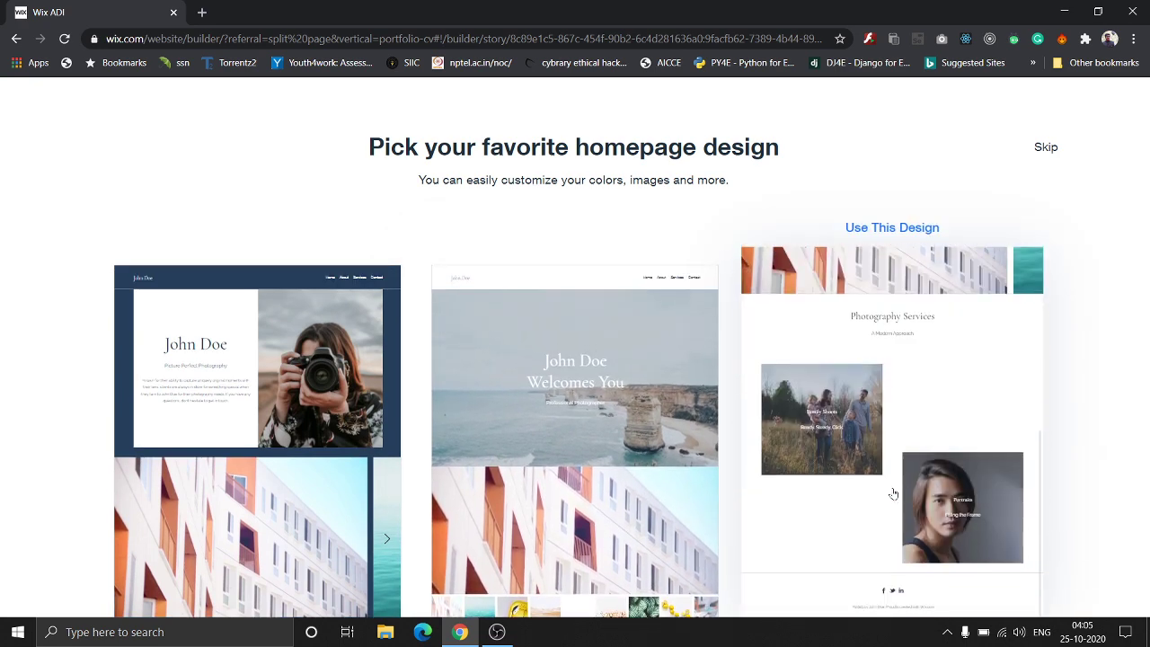
mouse_move(205, 362)
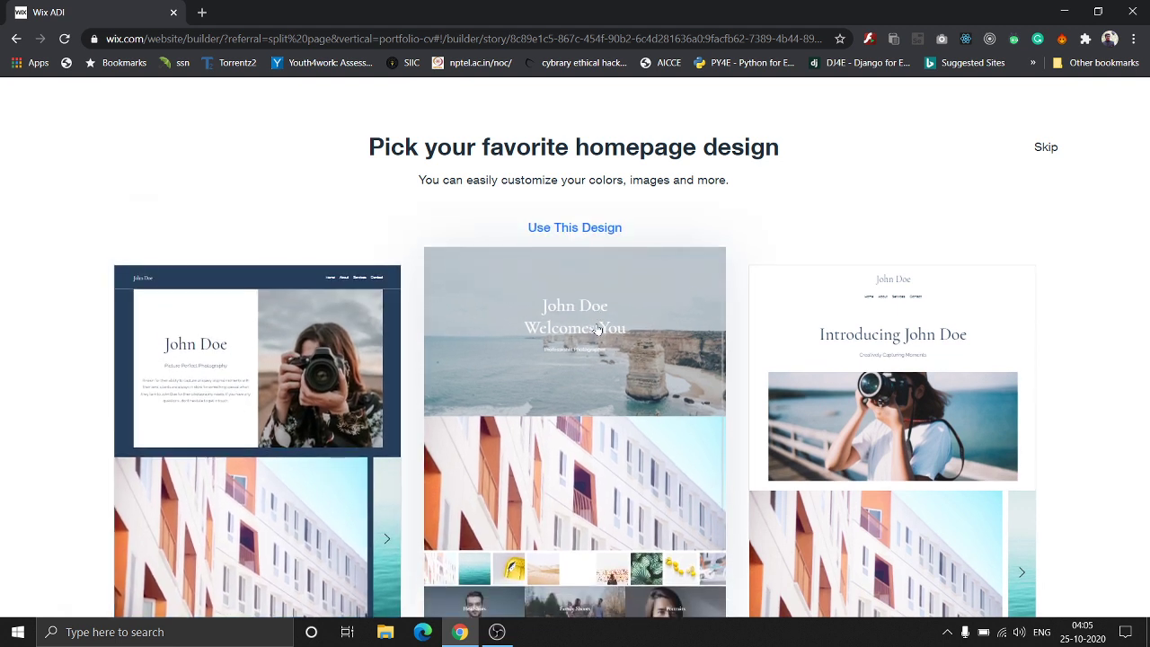
left_click(597, 330)
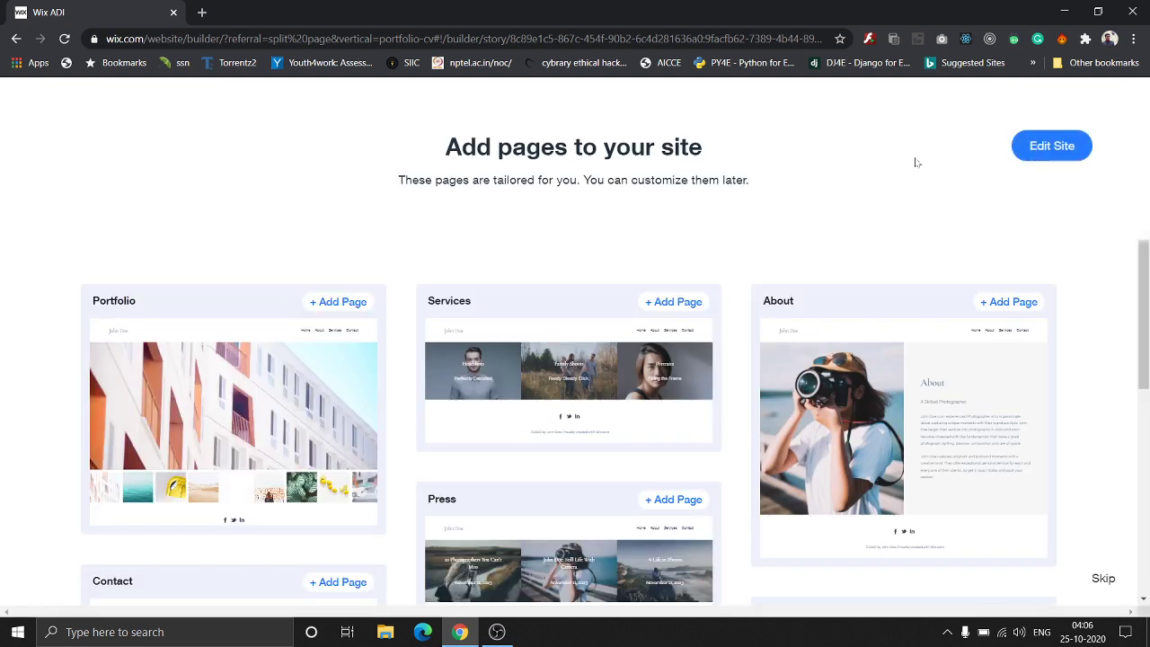
Browse the suggested pages and add the About page to the site
scroll(1079, 241, "down", 2)
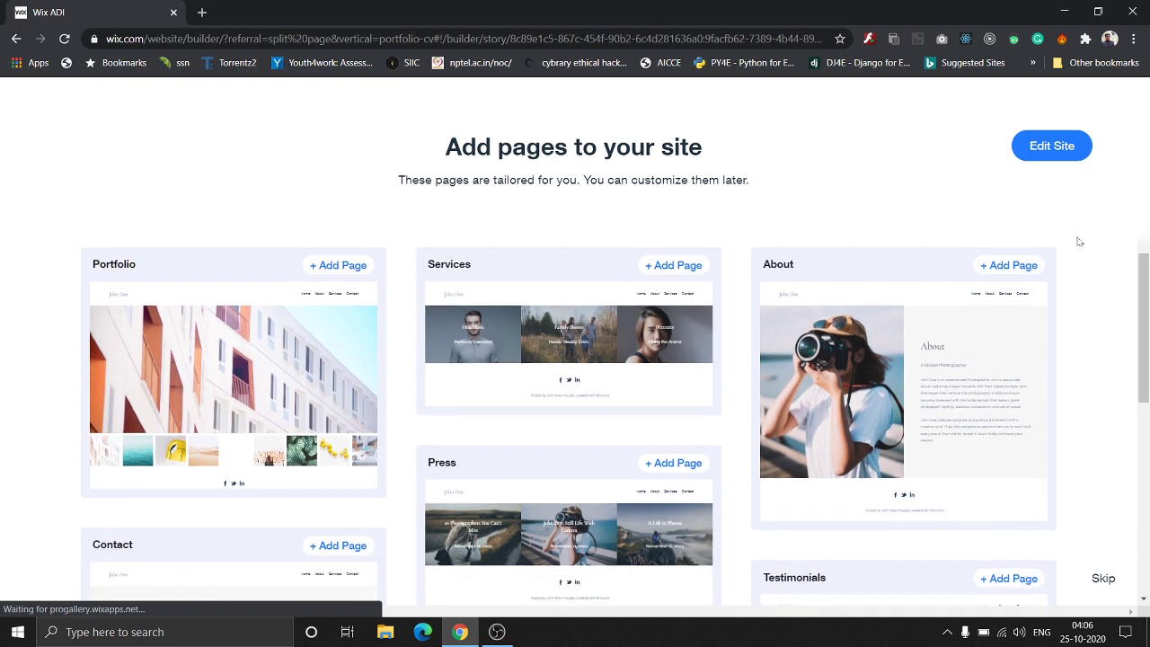
scroll(1079, 241, "down", 3)
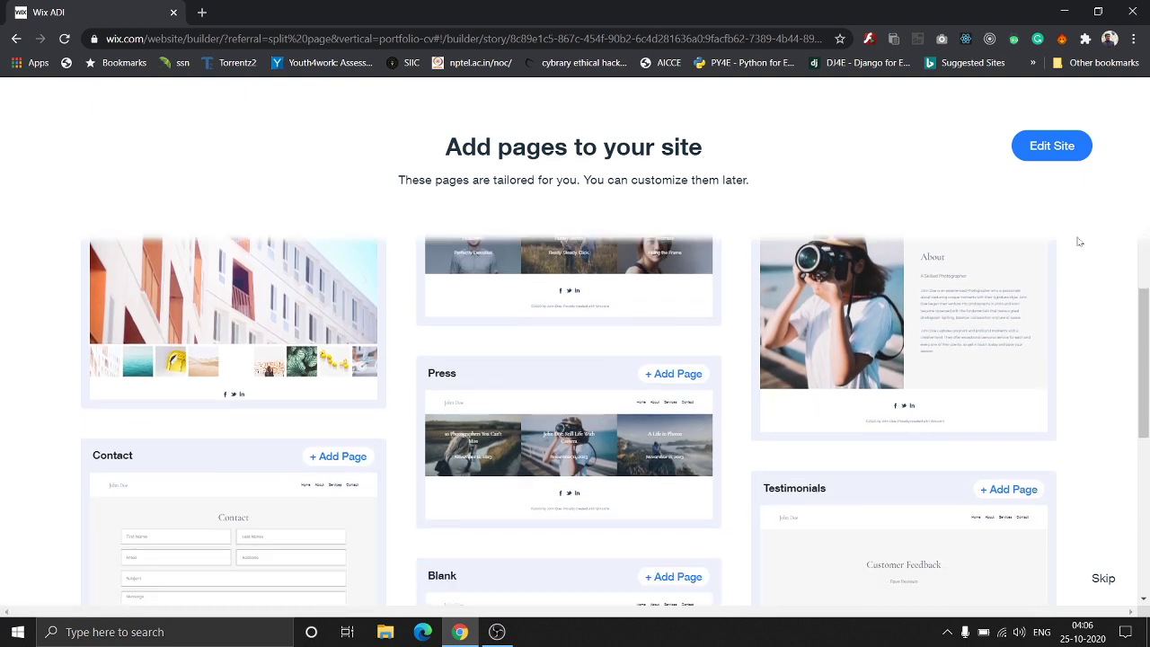
scroll(1079, 240, "down", 1)
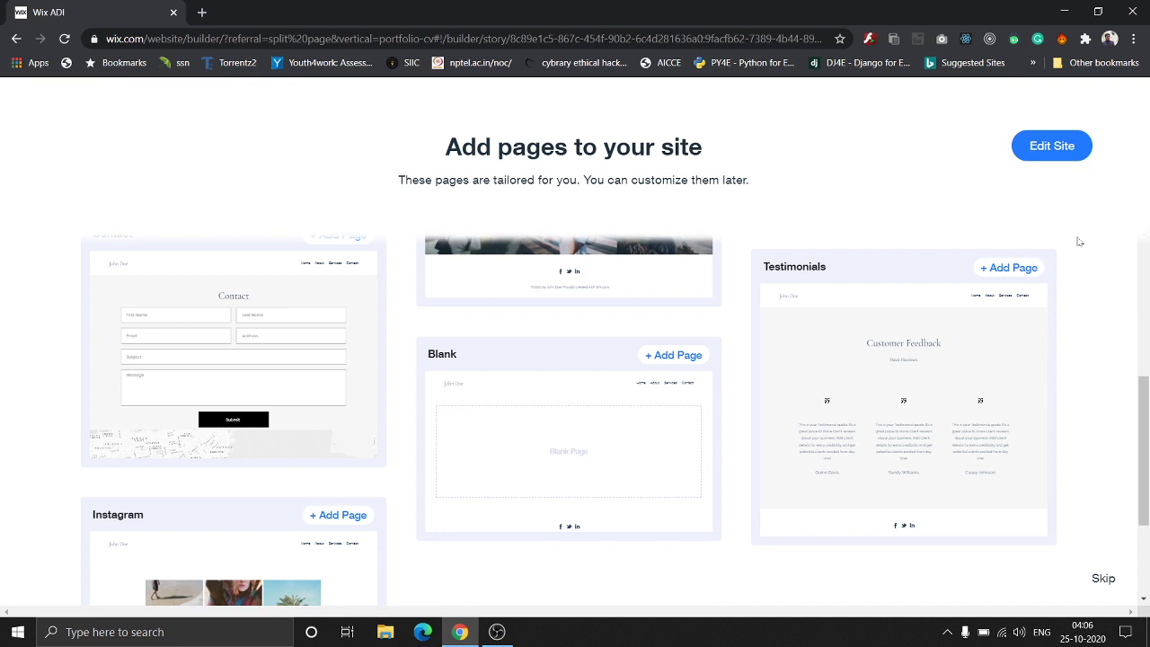
scroll(1079, 241, "up", 1)
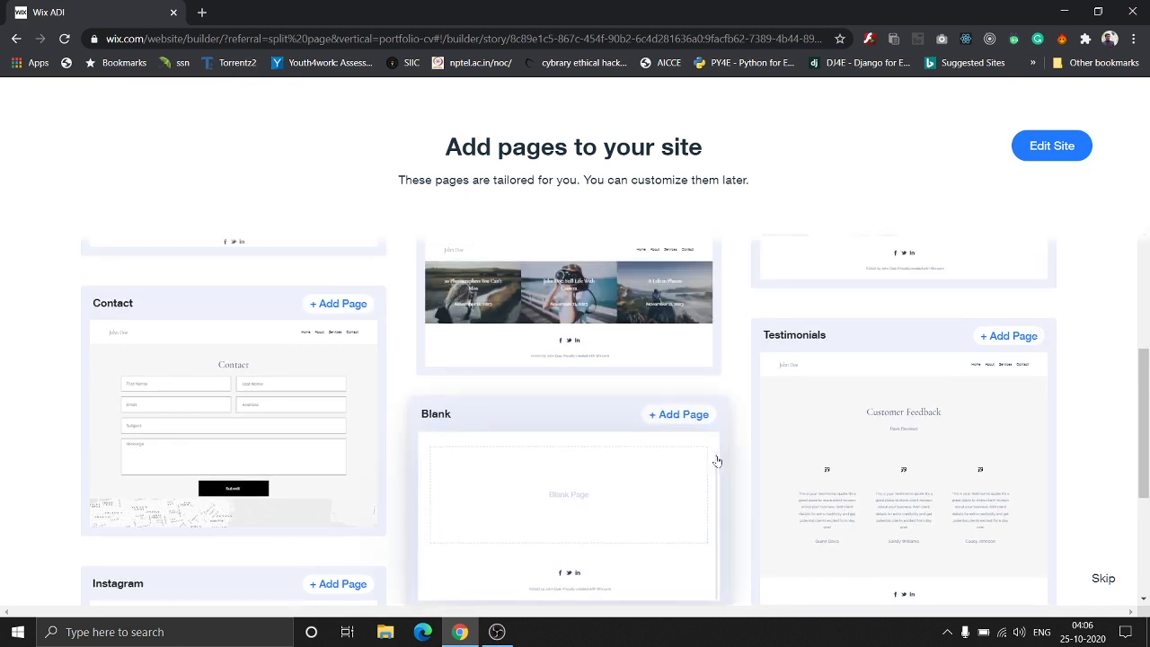
scroll(1081, 390, "down", 4)
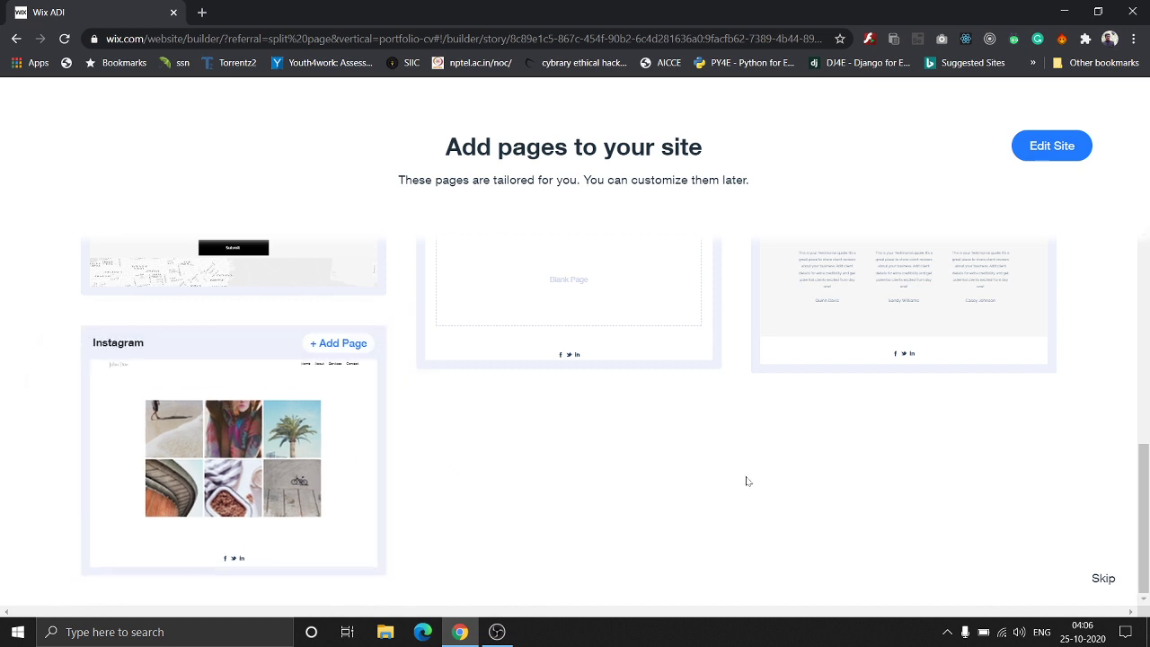
scroll(745, 482, "up", 8)
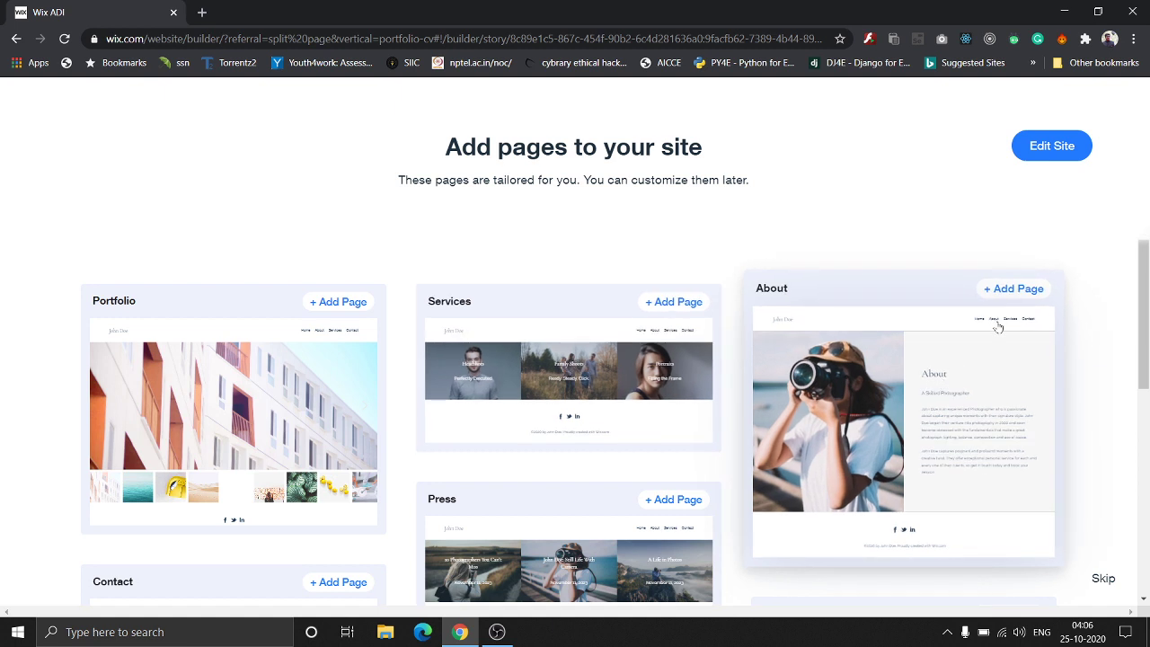
left_click(1006, 290)
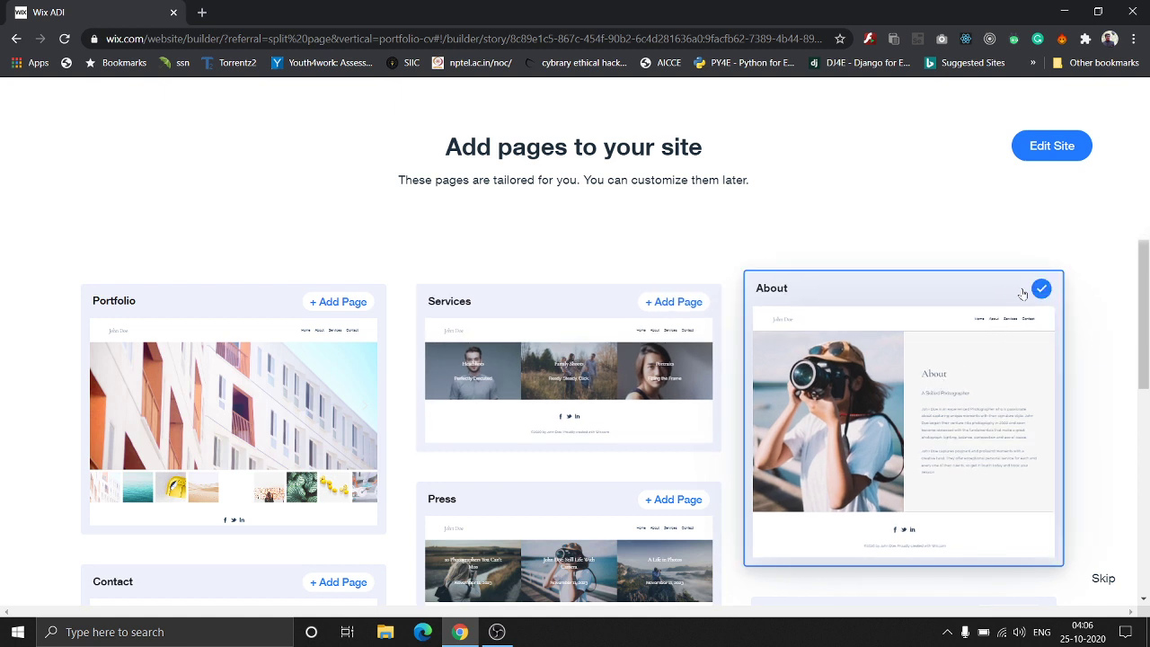
Add the Contact page to the site and open the site for editing
scroll(1084, 326, "down", 2)
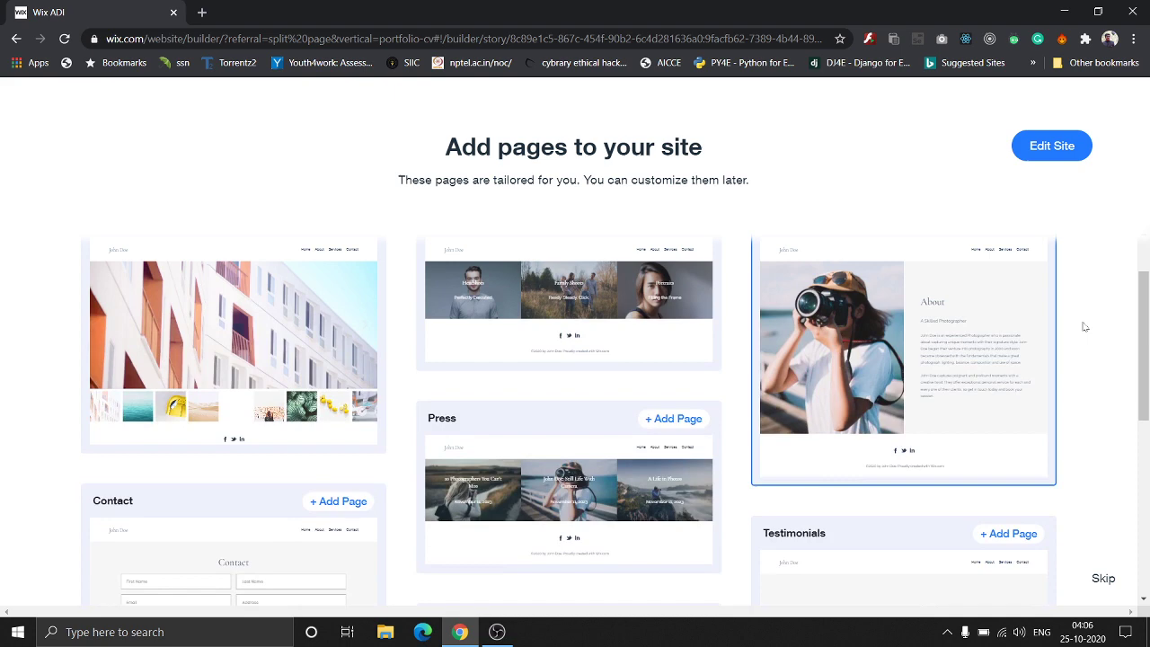
scroll(1084, 327, "up", 2)
scroll(1084, 327, "down", 1)
scroll(1084, 327, "down", 3)
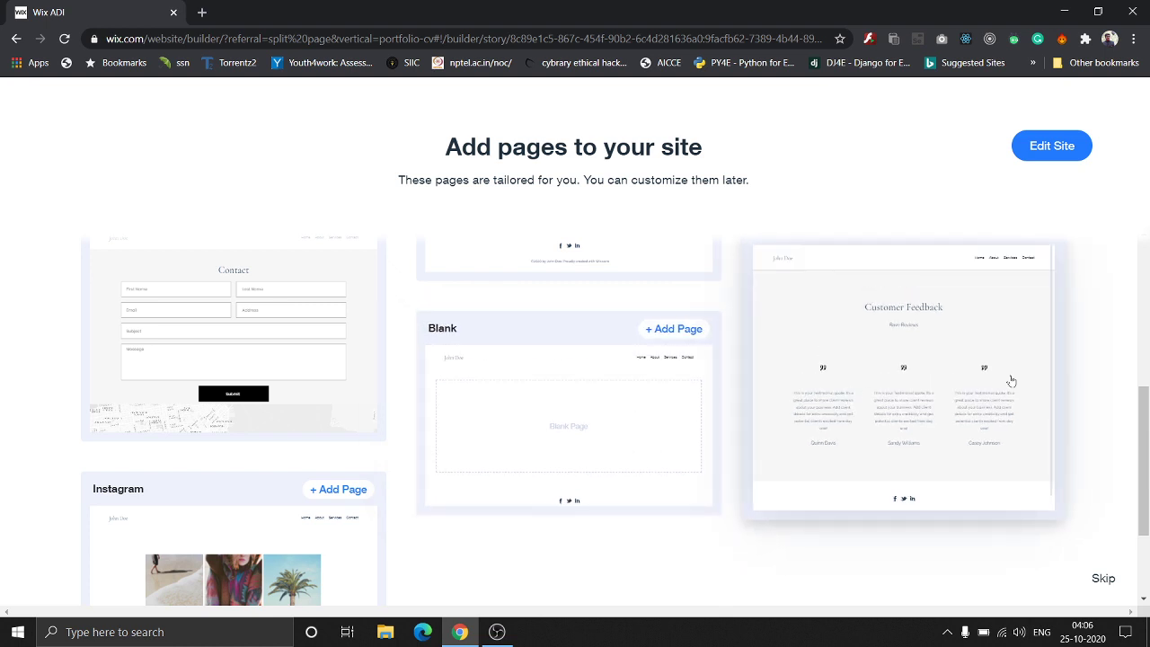
scroll(1009, 380, "up", 3)
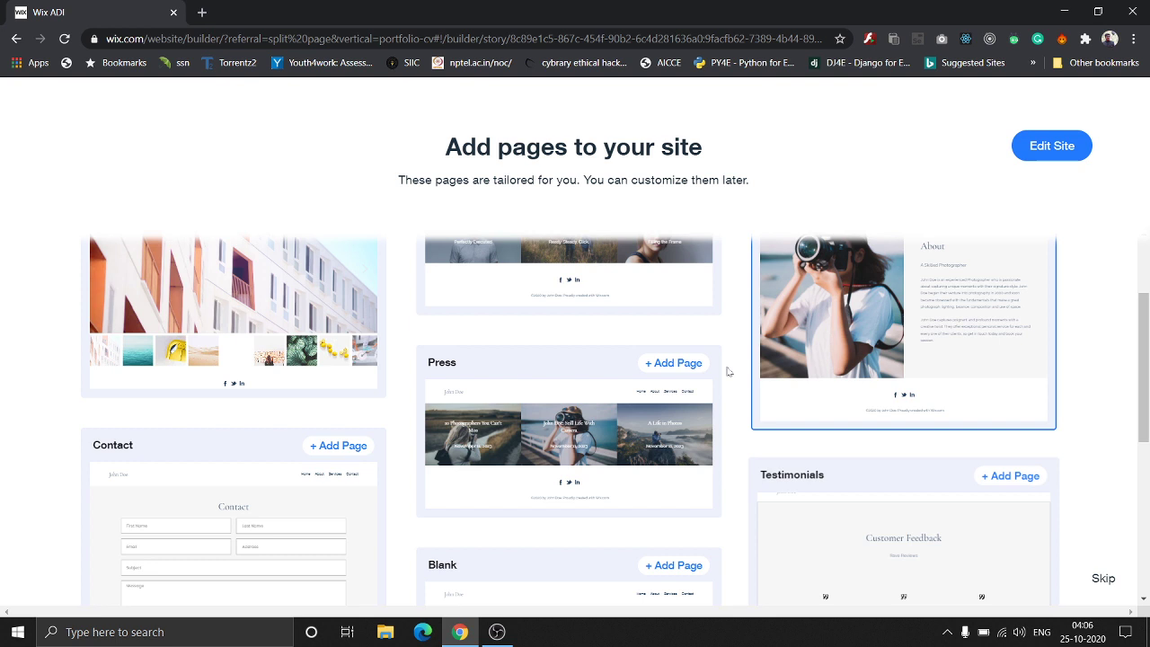
left_click(338, 446)
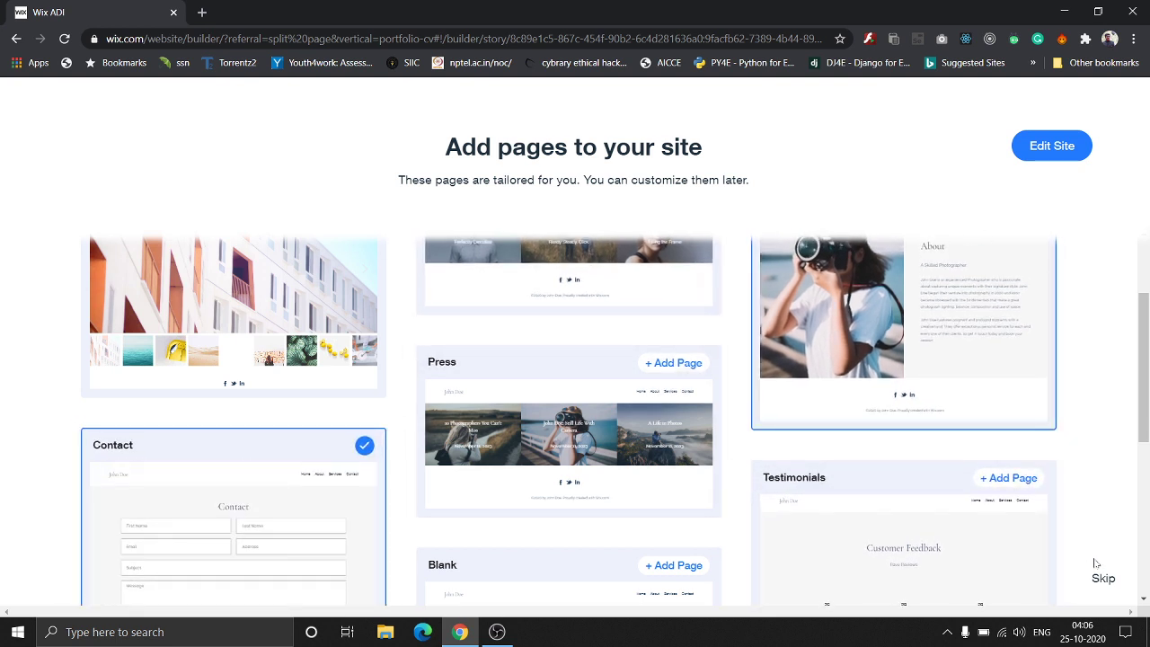
left_click(1050, 151)
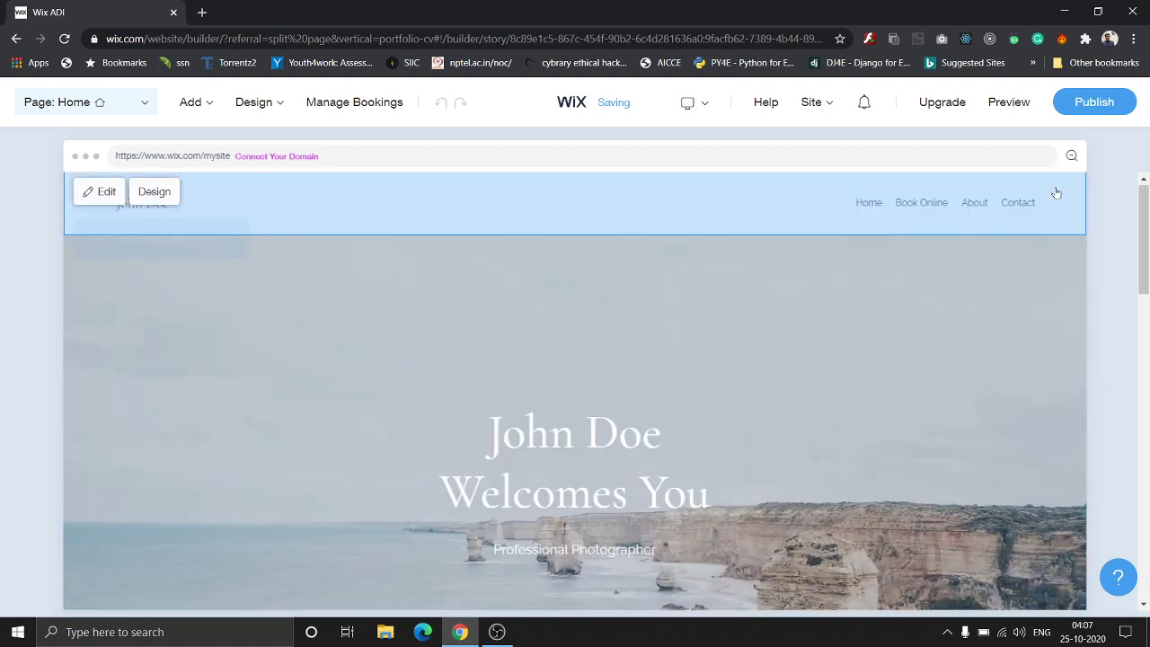
Look through the homepage sections from the welcome banner down past the photo gallery
scroll(1108, 259, "down", 2)
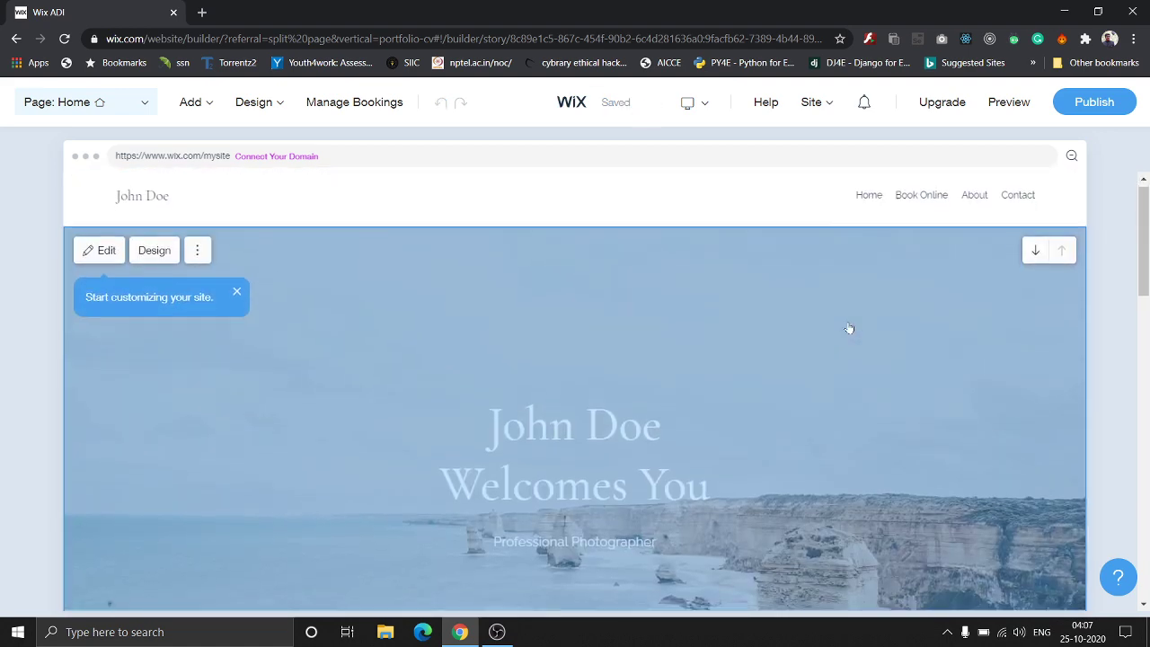
scroll(849, 328, "down", 6)
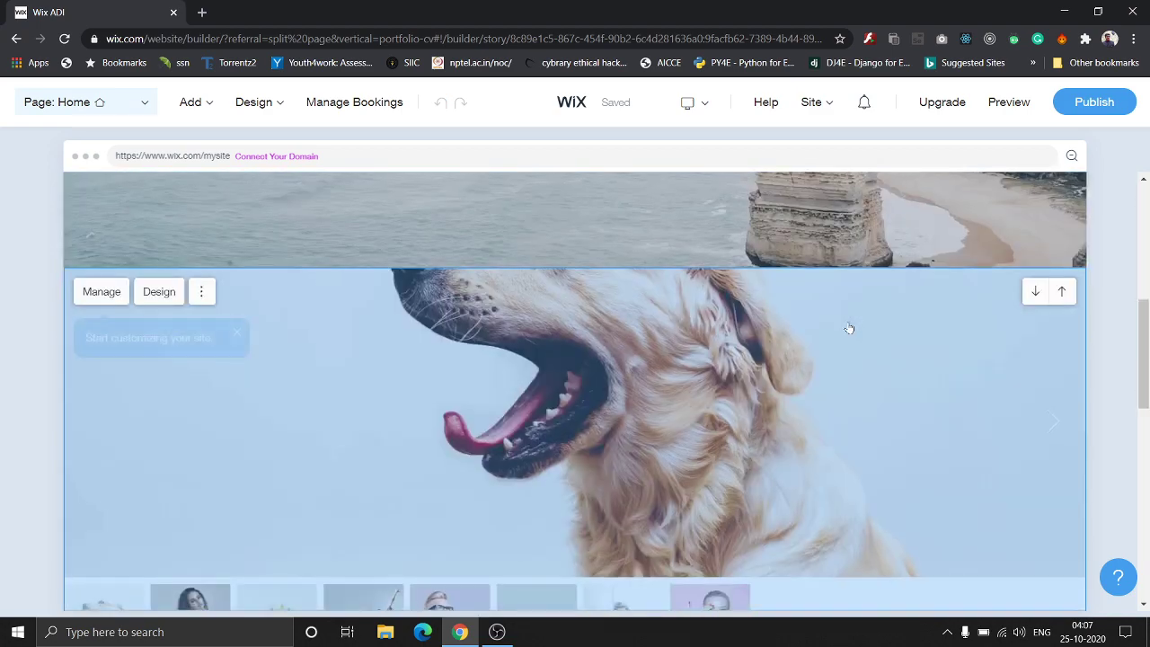
scroll(849, 327, "down", 5)
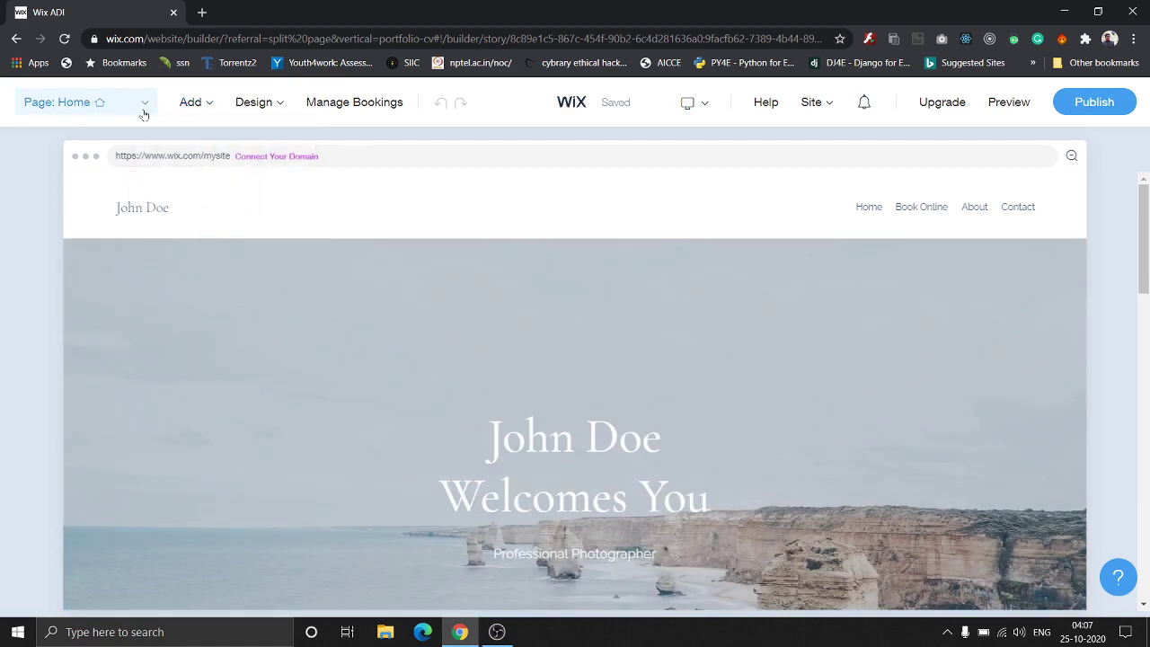
Open the site's page list and review the Contact page, including its message form, map and footer
left_click(144, 114)
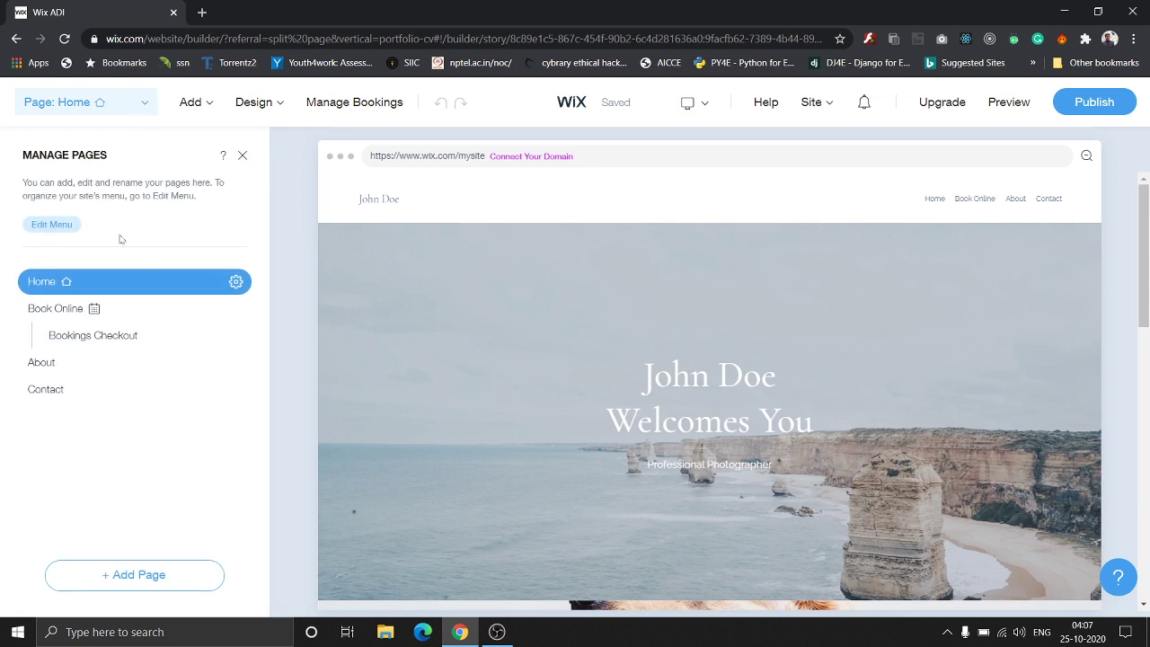
left_click(103, 398)
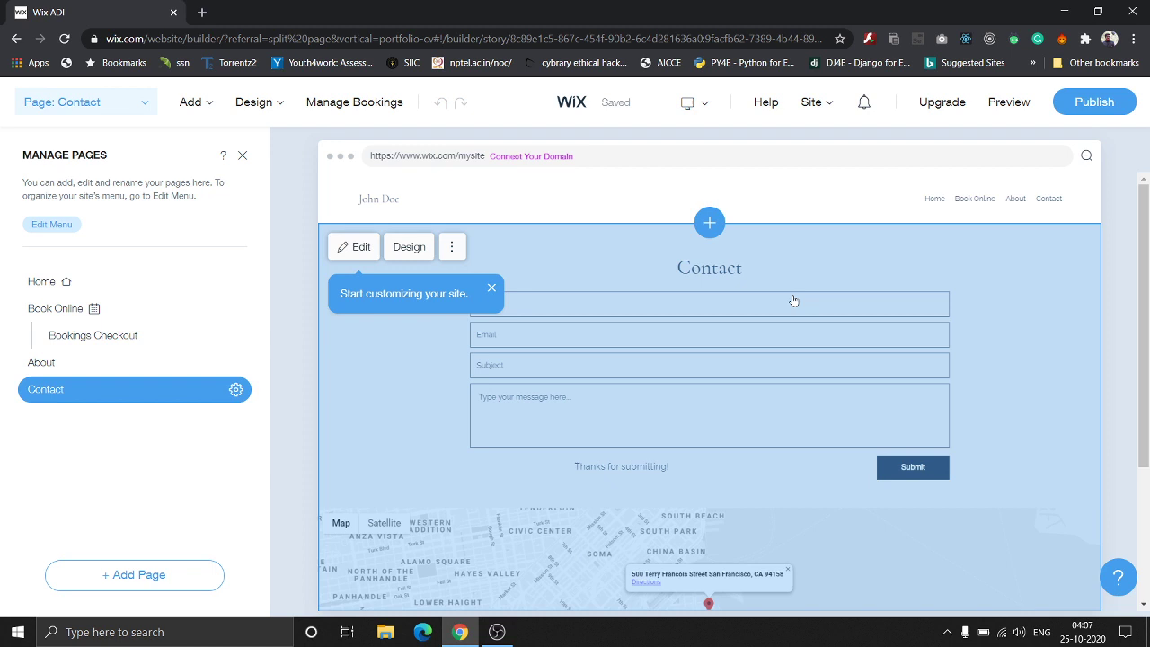
scroll(987, 352, "down", 2)
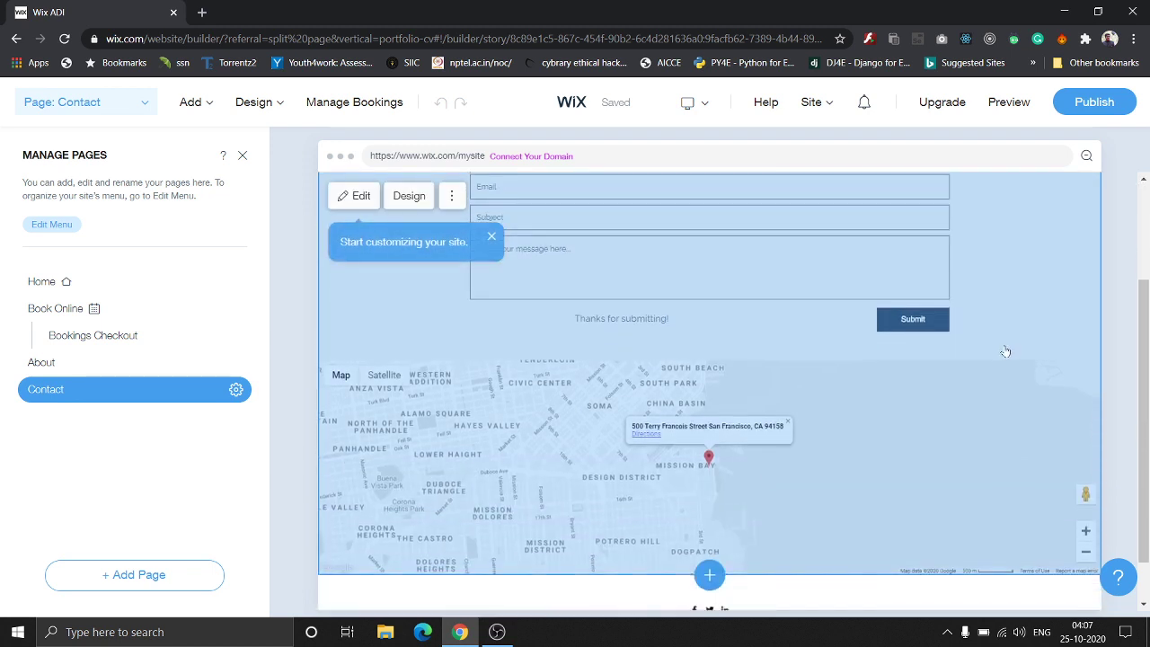
scroll(1005, 351, "down", 1)
scroll(1005, 351, "up", 3)
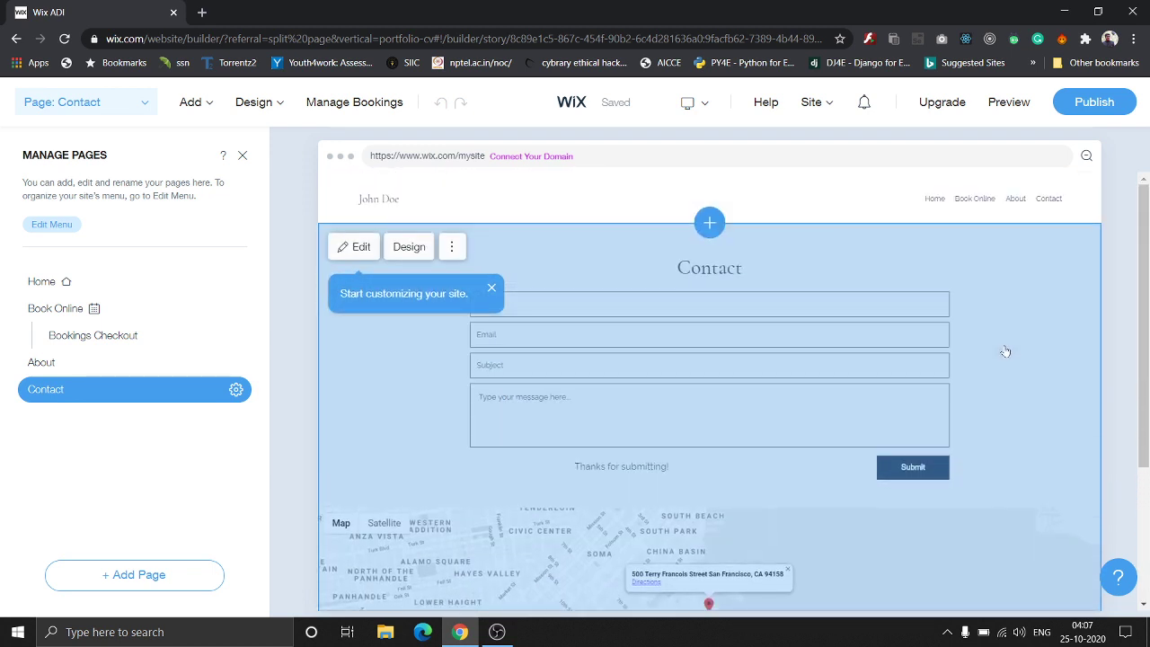
scroll(1021, 392, "down", 3)
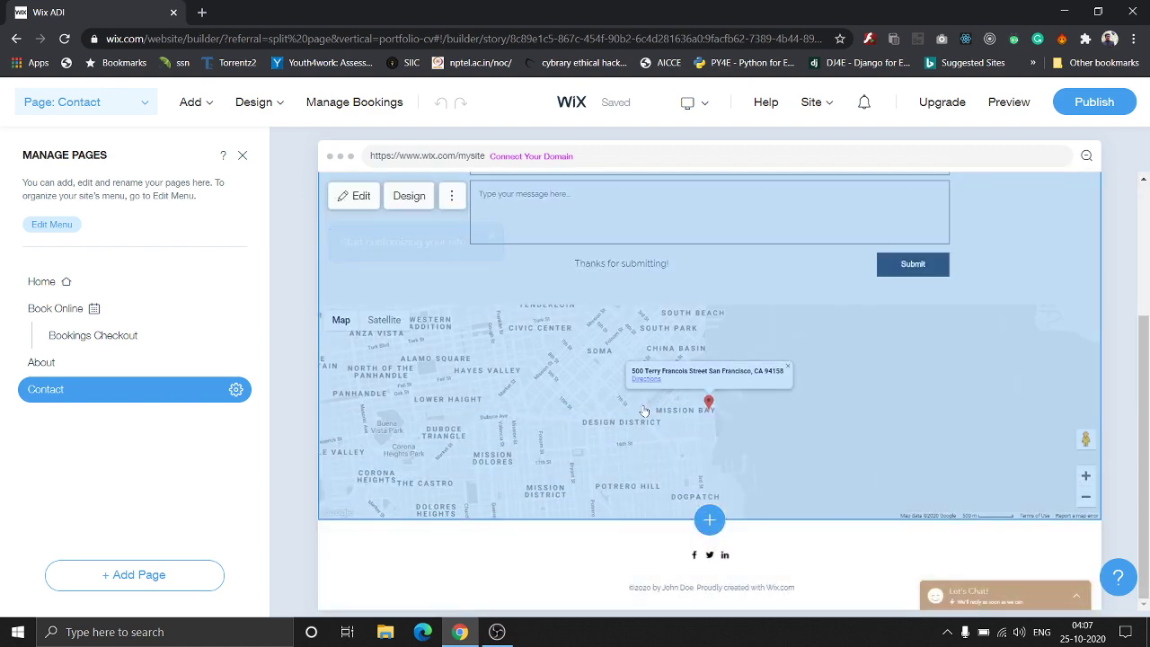
scroll(810, 463, "up", 3)
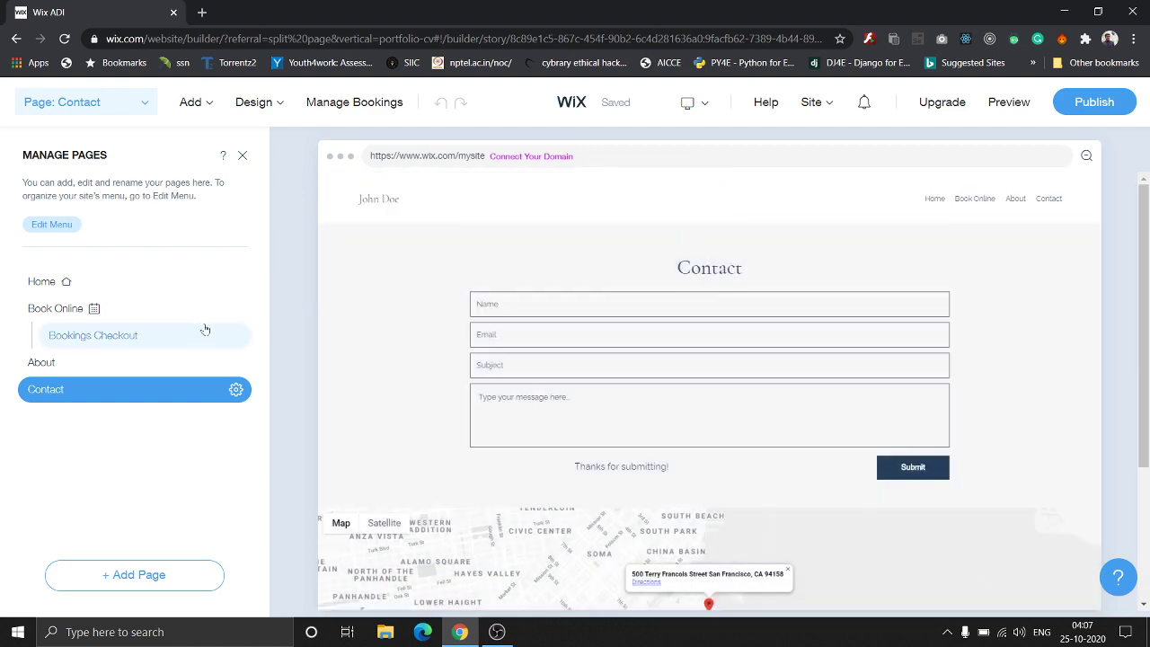
Switch to the About page and examine its photo, description text, footer and chat widget
left_click(52, 364)
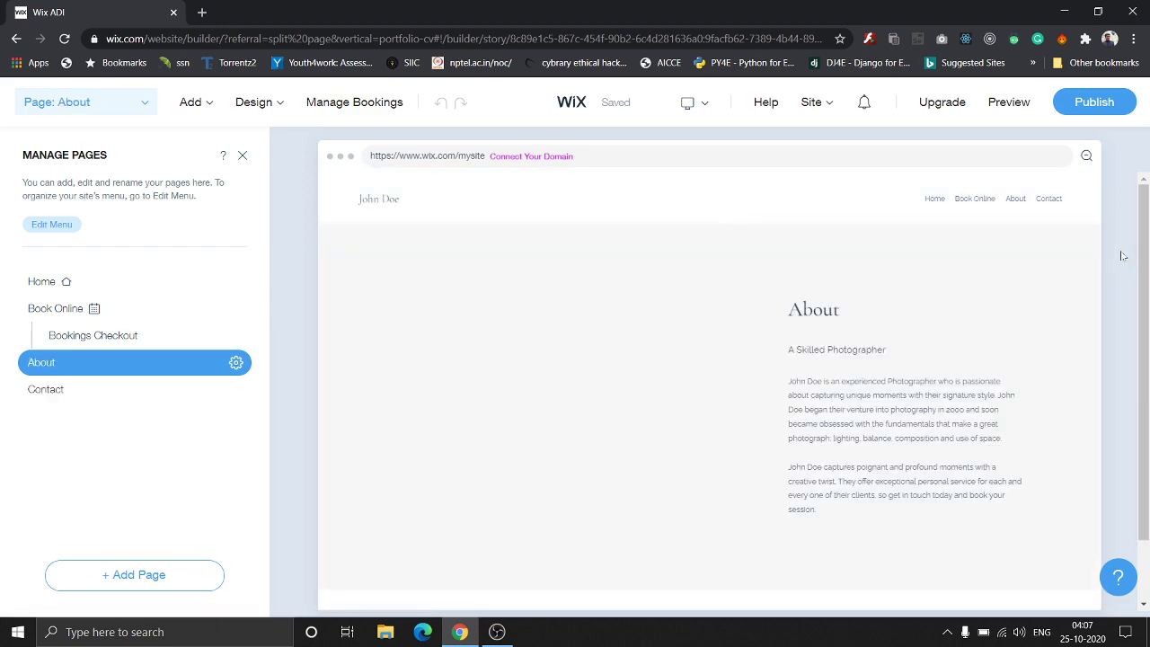
scroll(858, 379, "down", 1)
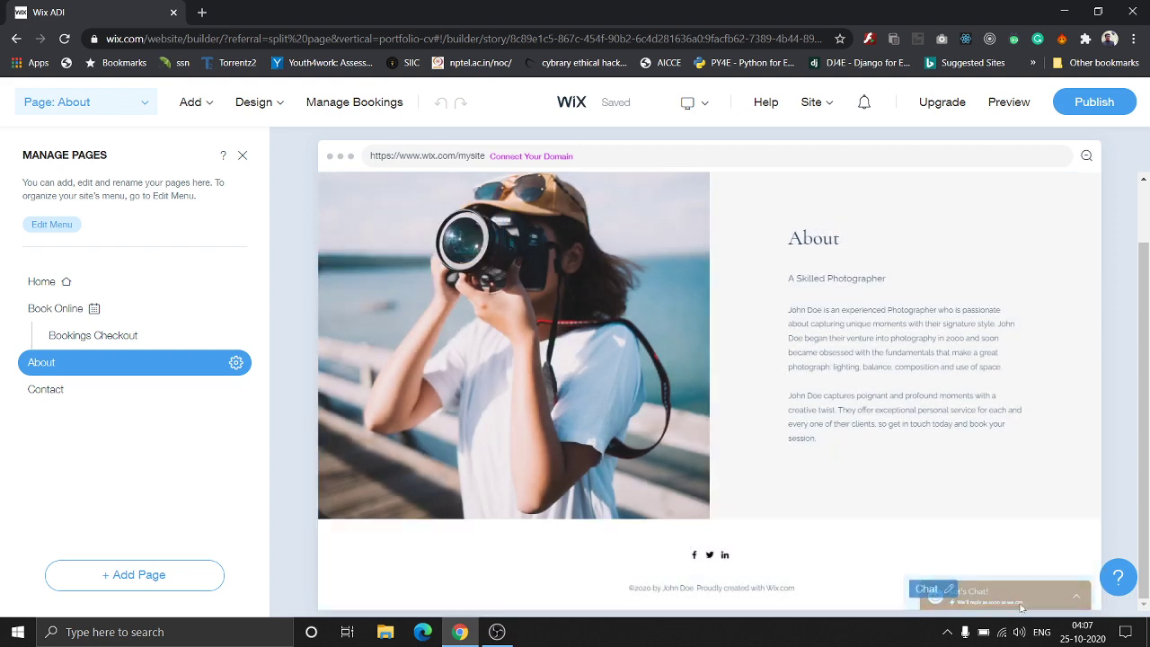
left_click(1009, 593)
left_click(1039, 594)
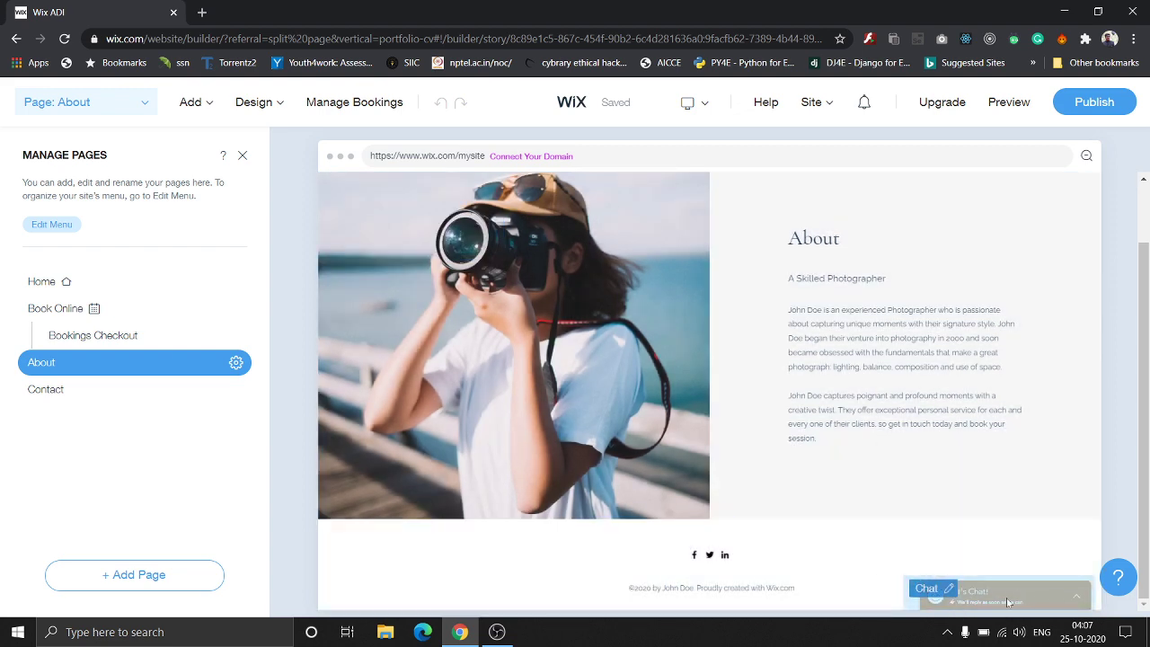
scroll(623, 347, "up", 2)
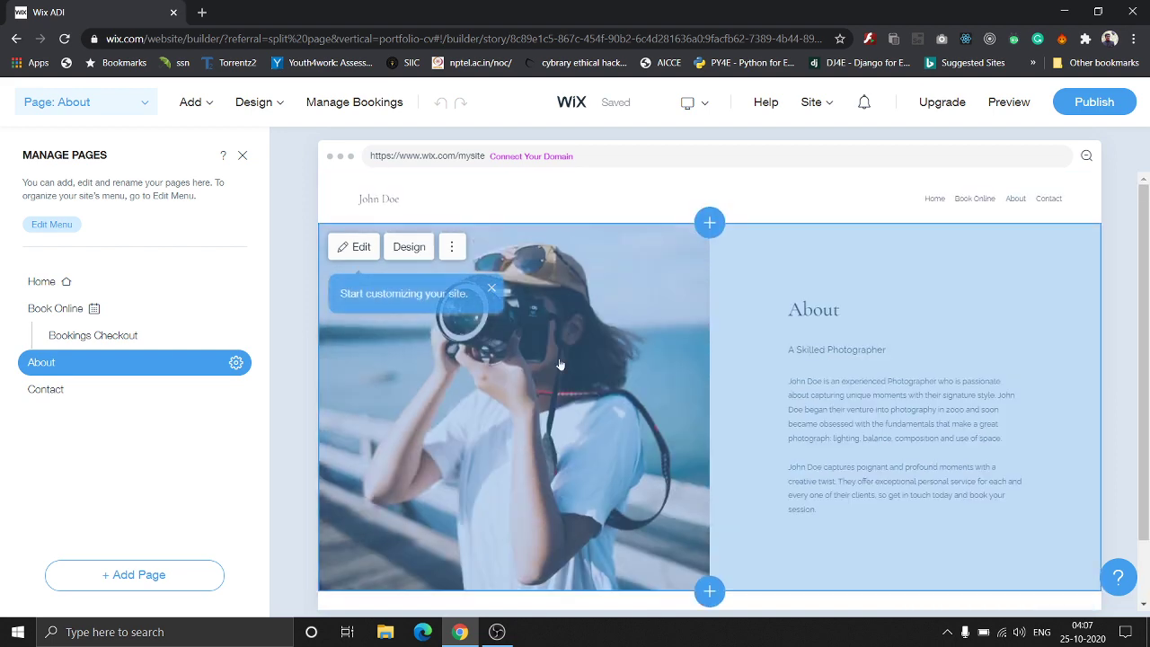
Switch to the Book Online page, review its service listings and dismiss the customization tip
left_click(106, 316)
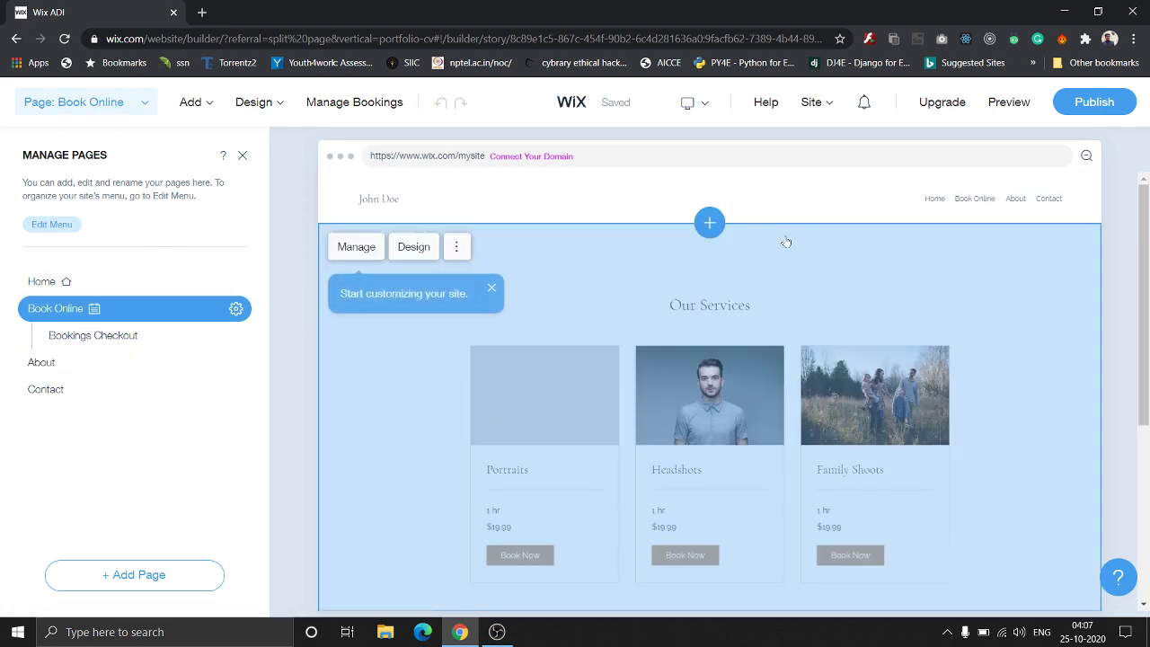
scroll(1001, 303, "down", 2)
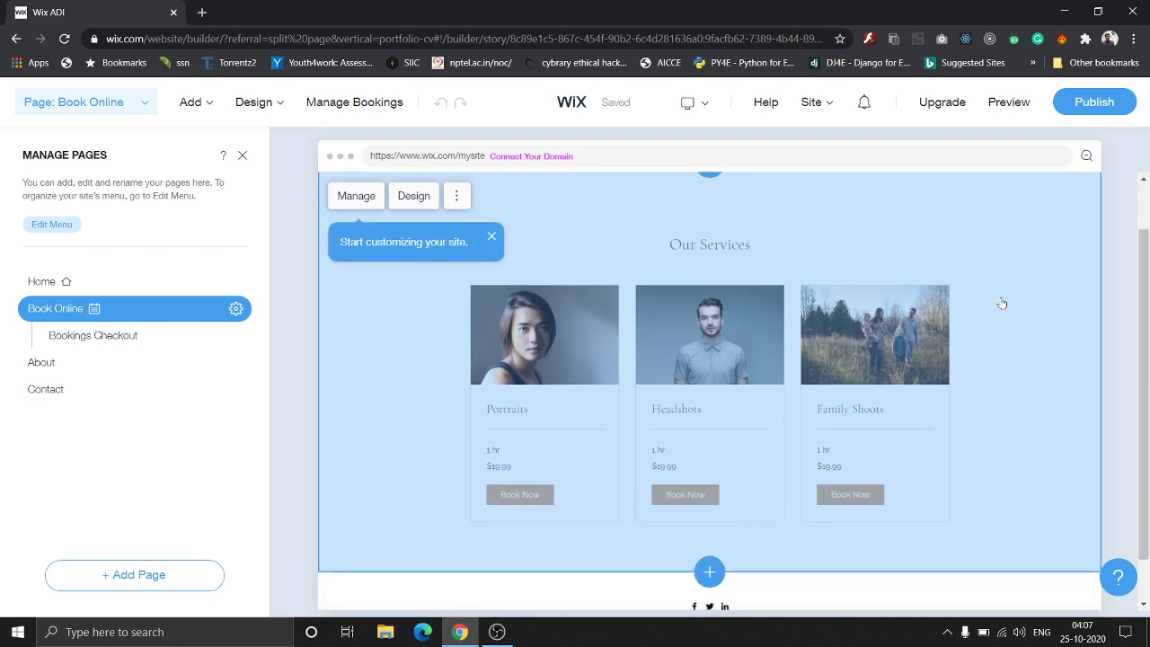
scroll(1002, 303, "up", 2)
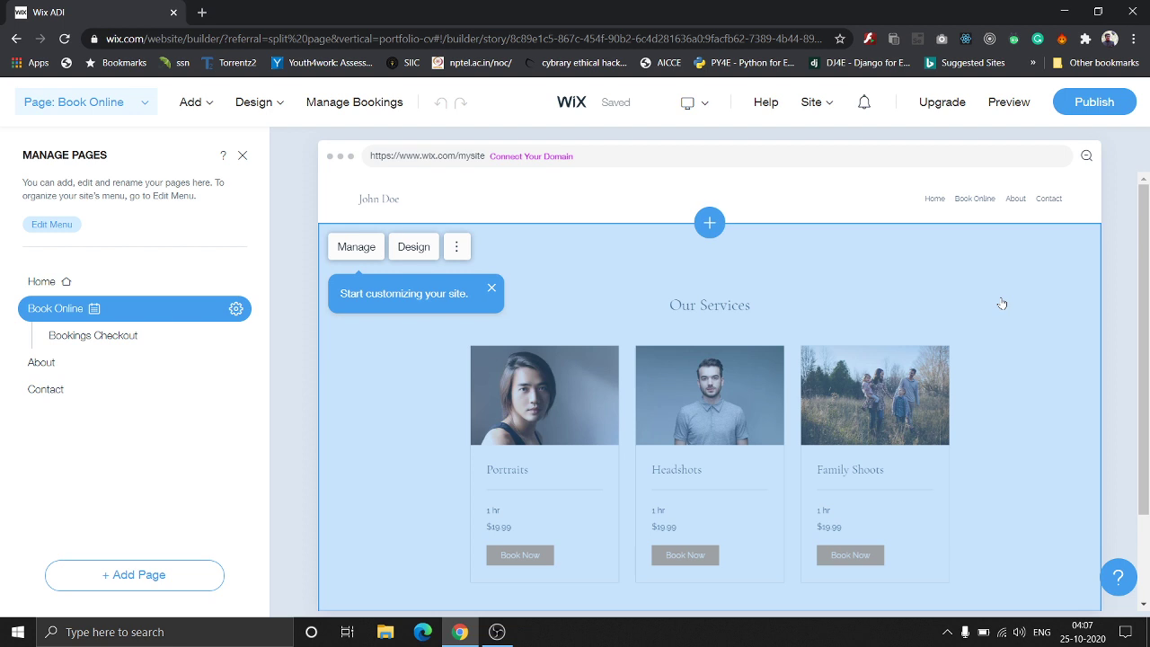
scroll(1001, 303, "down", 1)
scroll(1001, 303, "up", 1)
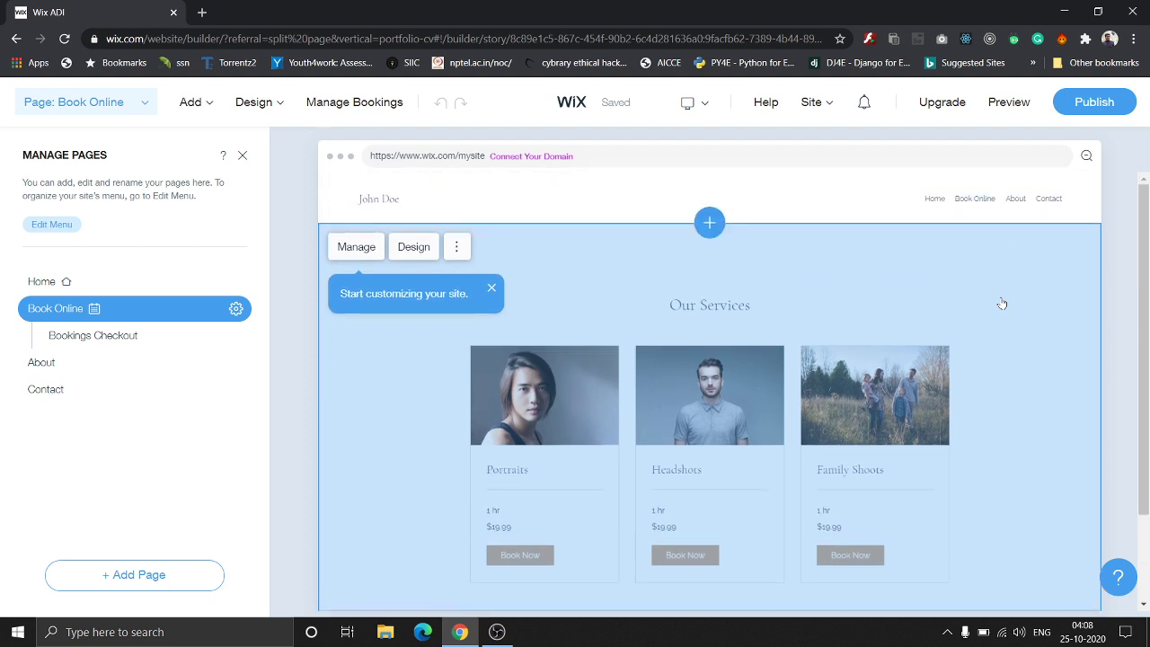
left_click(491, 290)
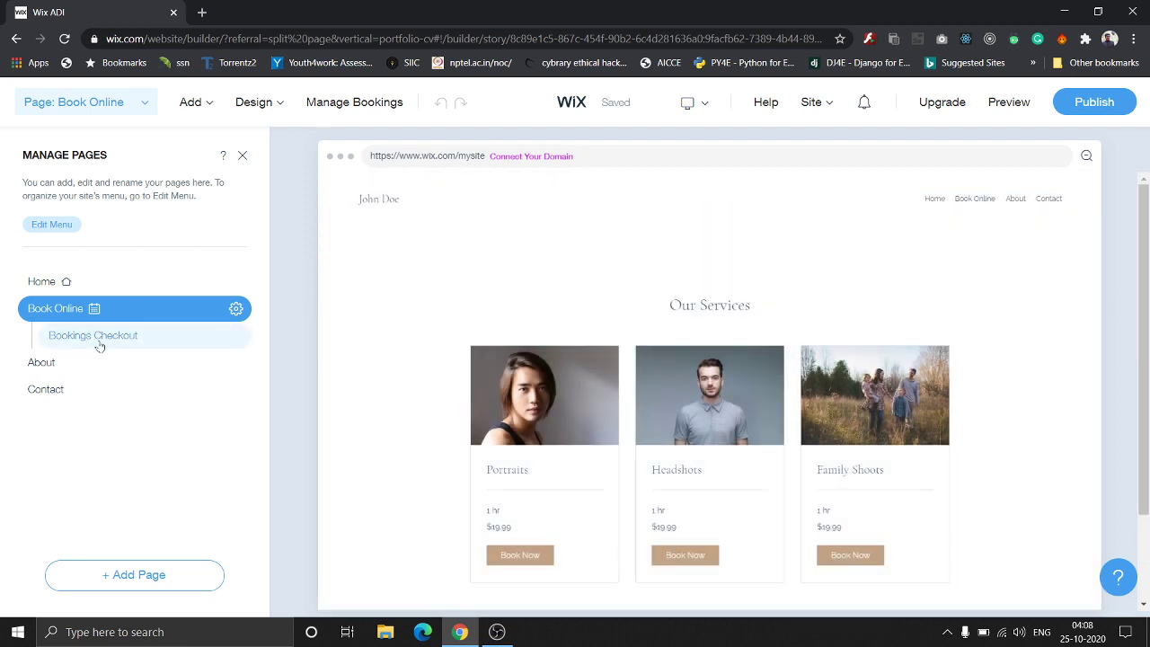
Review the Bookings Checkout page down to its location and contact details, and return to the Home page
left_click(99, 345)
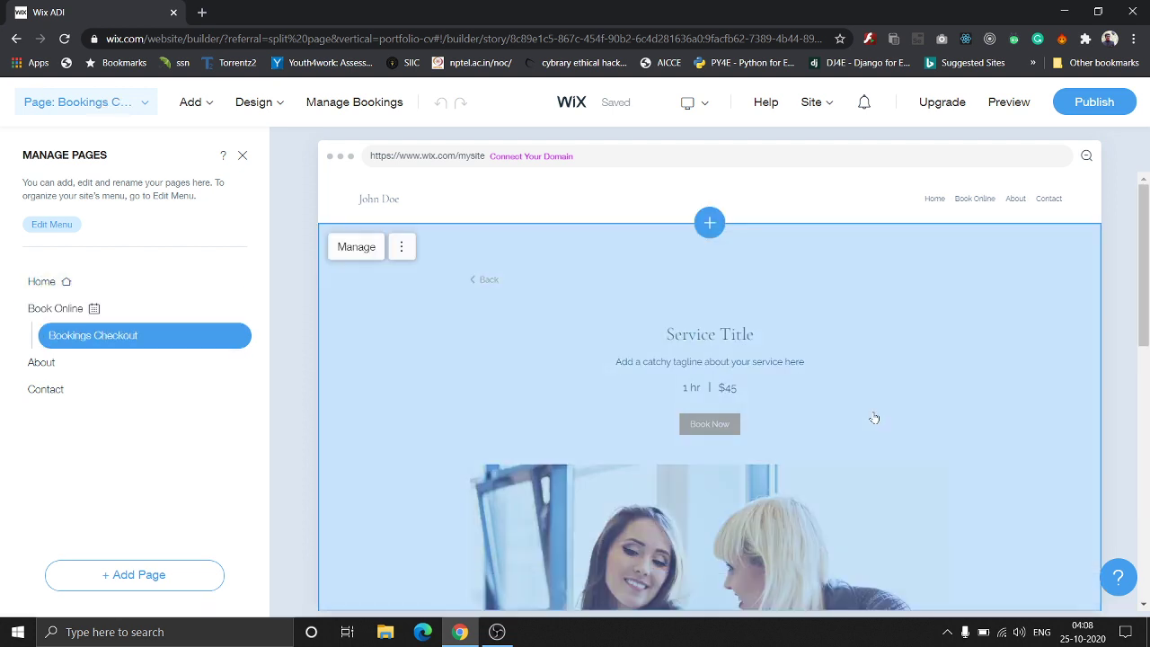
scroll(714, 352, "down", 7)
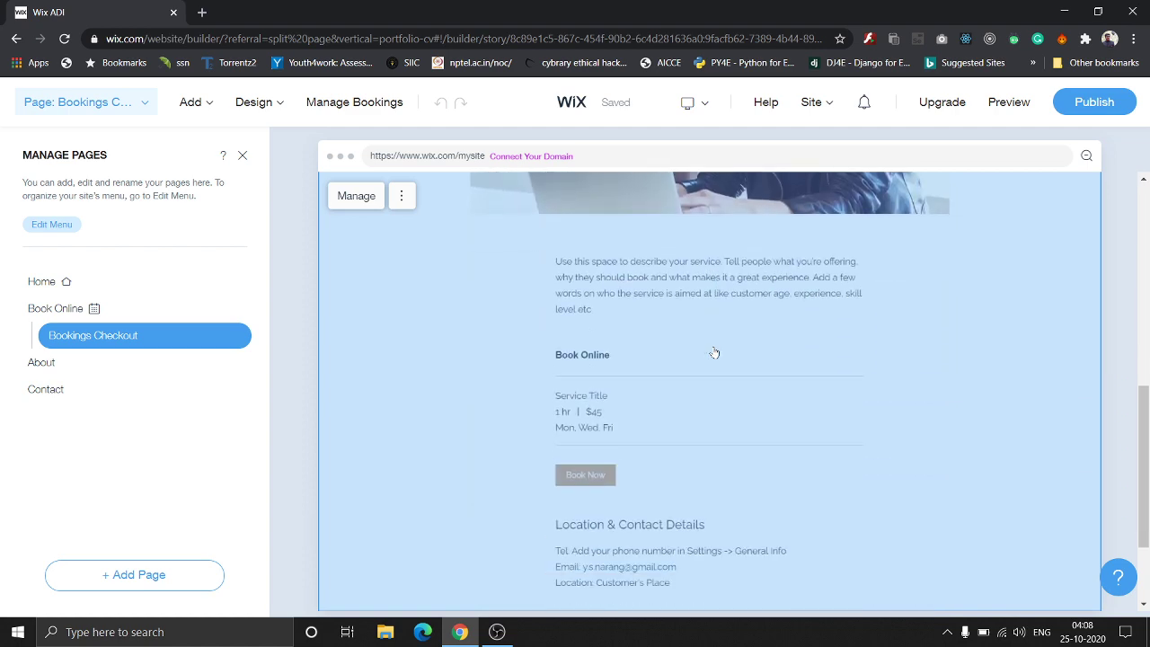
scroll(714, 355, "down", 1)
scroll(714, 355, "up", 8)
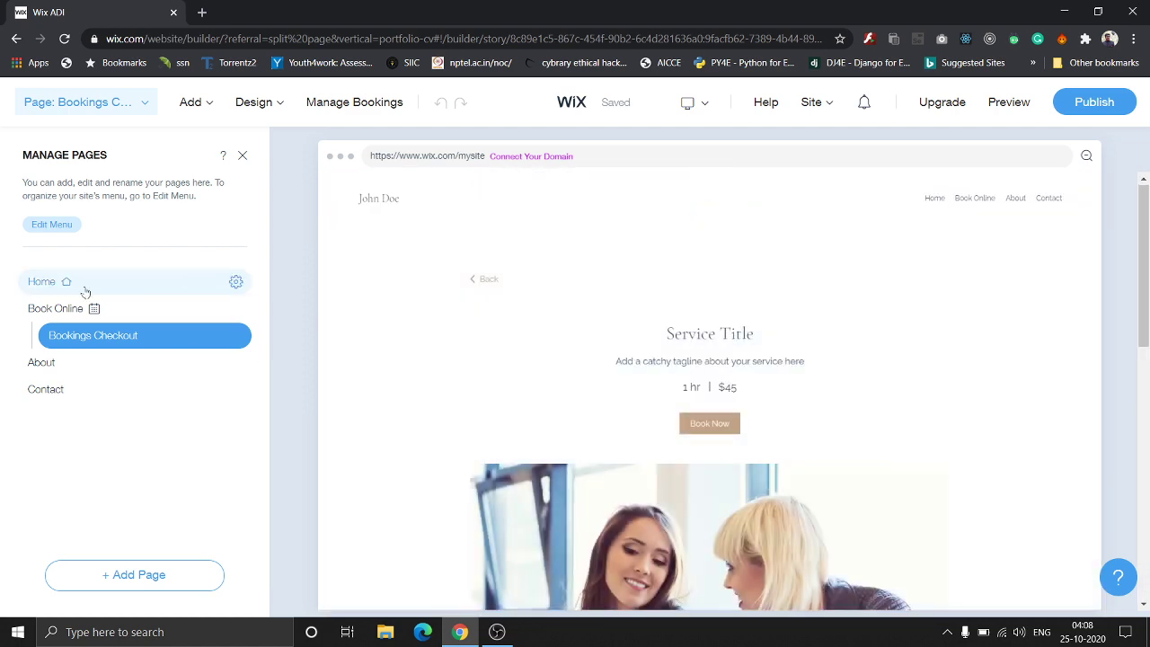
left_click(82, 284)
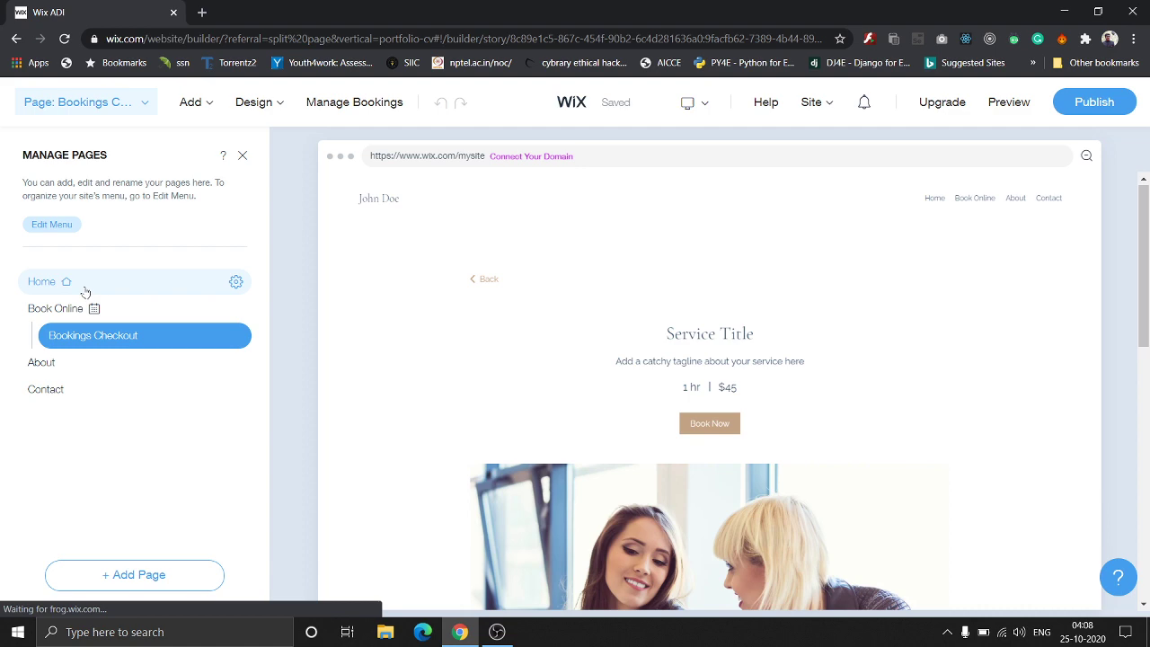